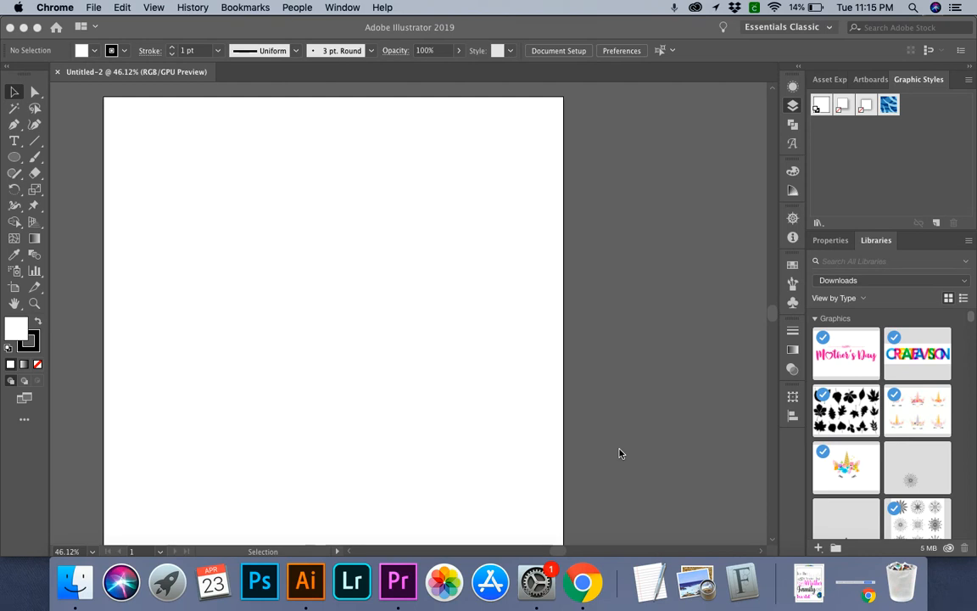
# Create a point text reading "Welcome" in the upper part of the artboard.
pyautogui.click(14, 142)
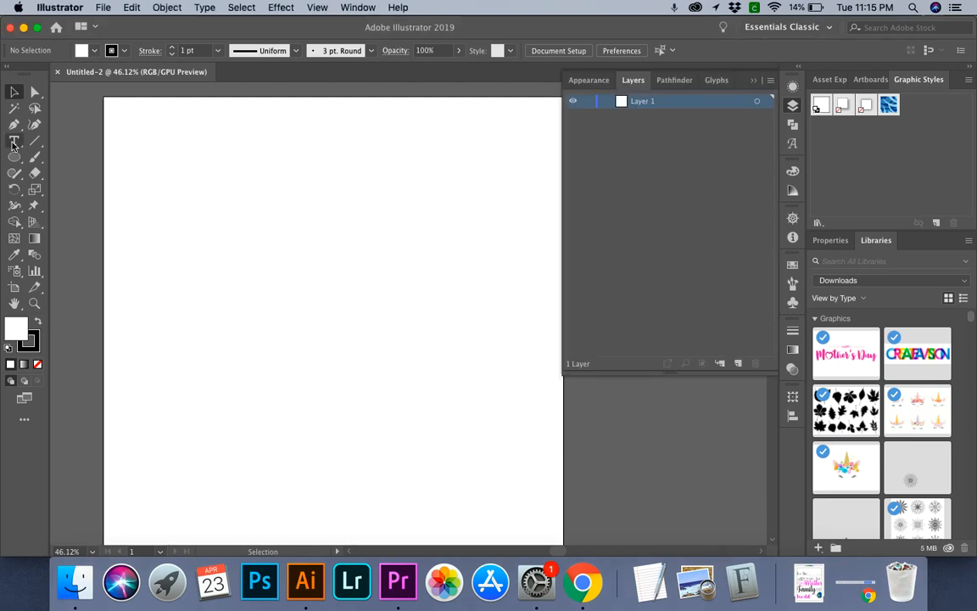
pyautogui.click(13, 141)
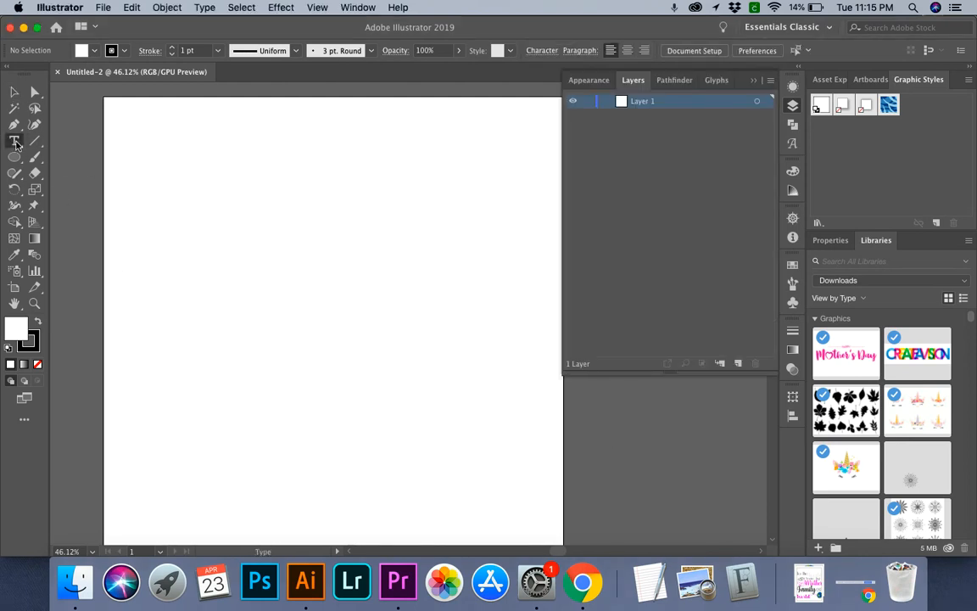
pyautogui.click(210, 179)
pyautogui.press('BackSpace')
pyautogui.write('Welcome')
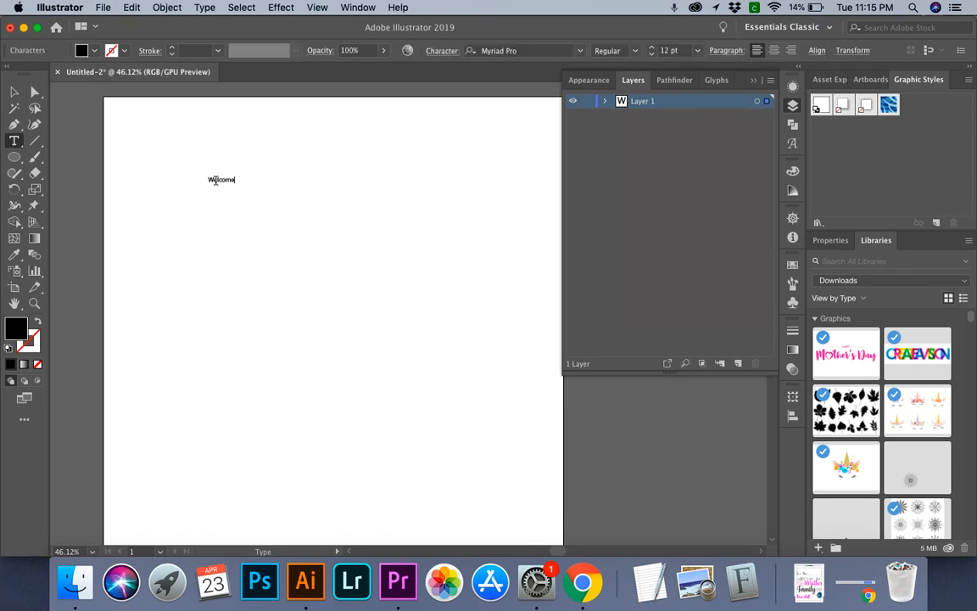
# Add a separate point text reading "To The Shit Show" below the Welcome text.
pyautogui.click(213, 283)
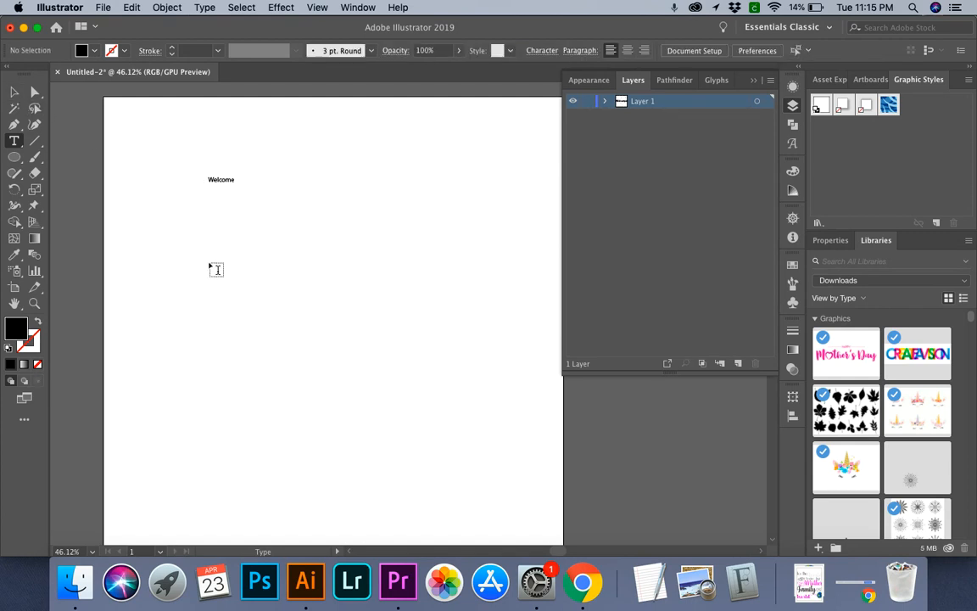
pyautogui.click(209, 263)
pyautogui.write('To The Sh')
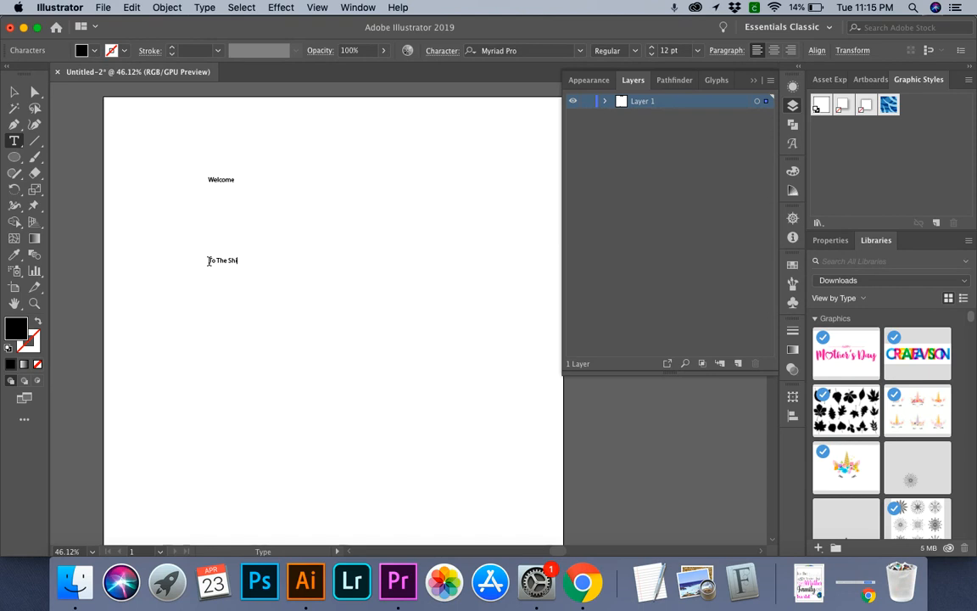
pyautogui.write('it Show')
# Scale the Welcome text up to about 165 pt and position it across the top of the artboard.
pyautogui.click(24, 91)
pyautogui.click(213, 180)
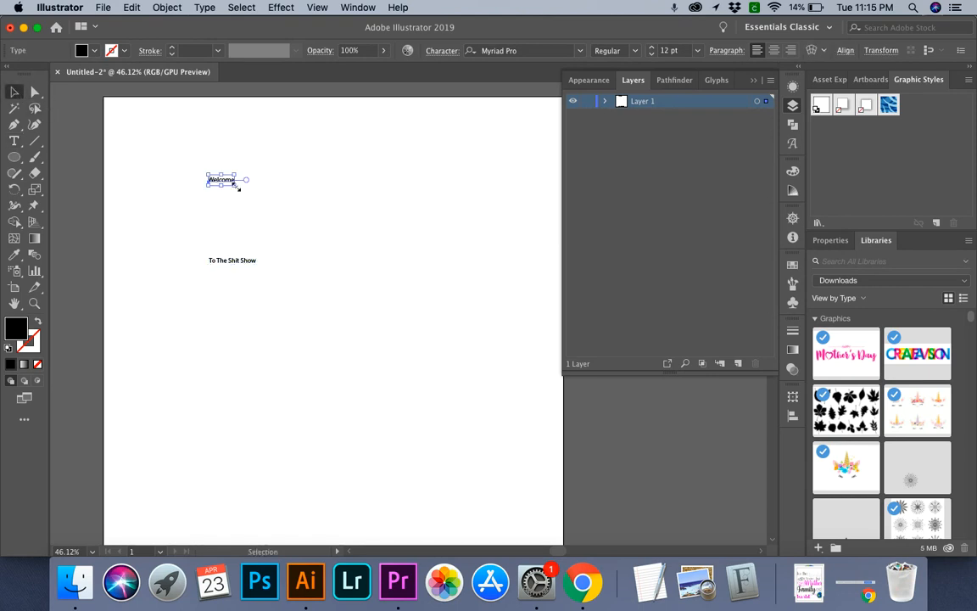
pyautogui.moveTo(238, 185); pyautogui.dragTo(556, 333)
pyautogui.moveTo(473, 288); pyautogui.dragTo(373, 179)
pyautogui.moveTo(459, 190); pyautogui.dragTo(464, 192)
pyautogui.moveTo(373, 172); pyautogui.dragTo(412, 202)
# Scale the "To The Shit Show" text up to about 68 pt and place it directly under Welcome.
pyautogui.click(235, 263)
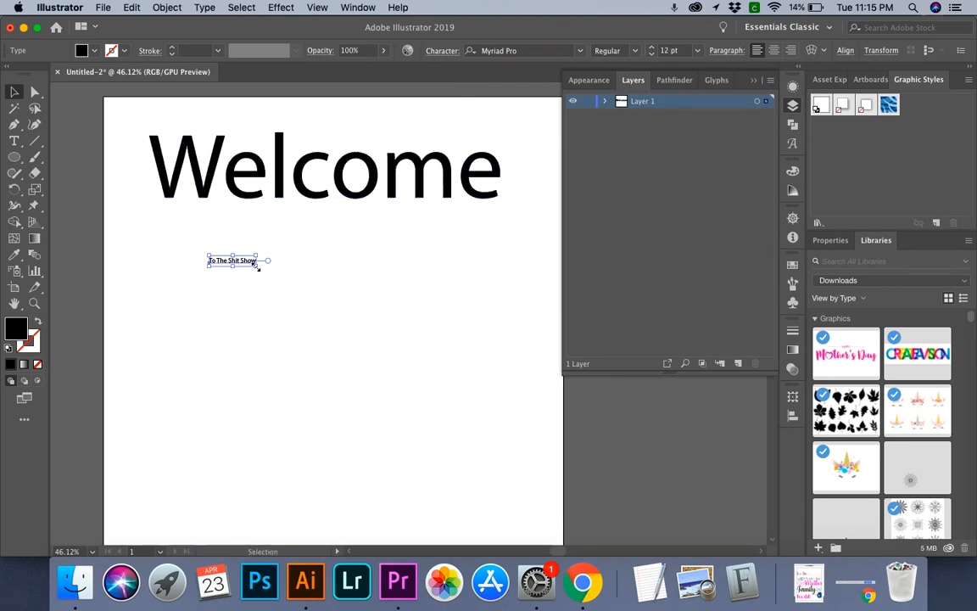
pyautogui.moveTo(258, 265); pyautogui.dragTo(475, 370)
pyautogui.moveTo(426, 304); pyautogui.dragTo(443, 233)
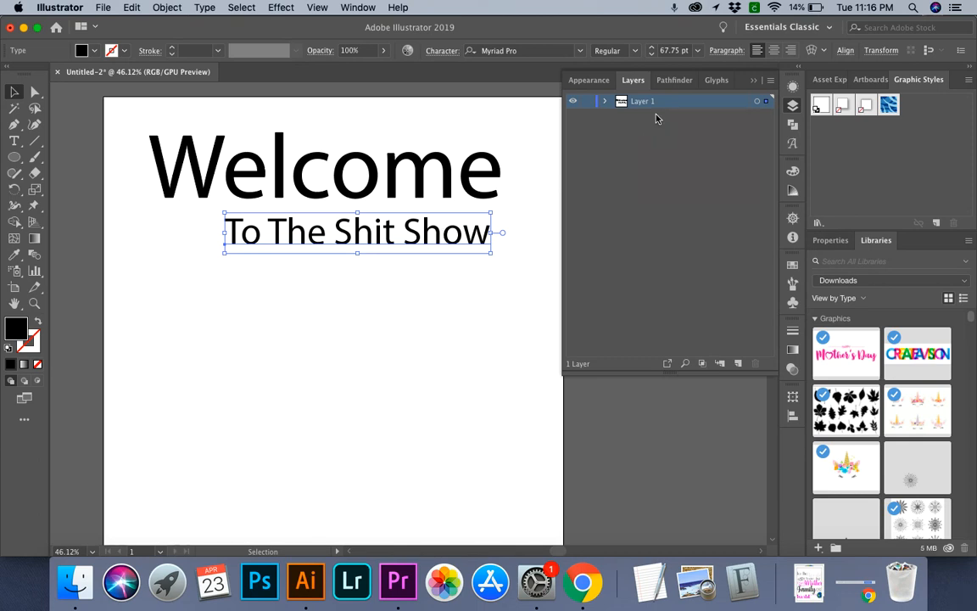
# Set the Welcome text in the mellony dry brush font and move the second line down to clear its letters.
pyautogui.click(605, 101)
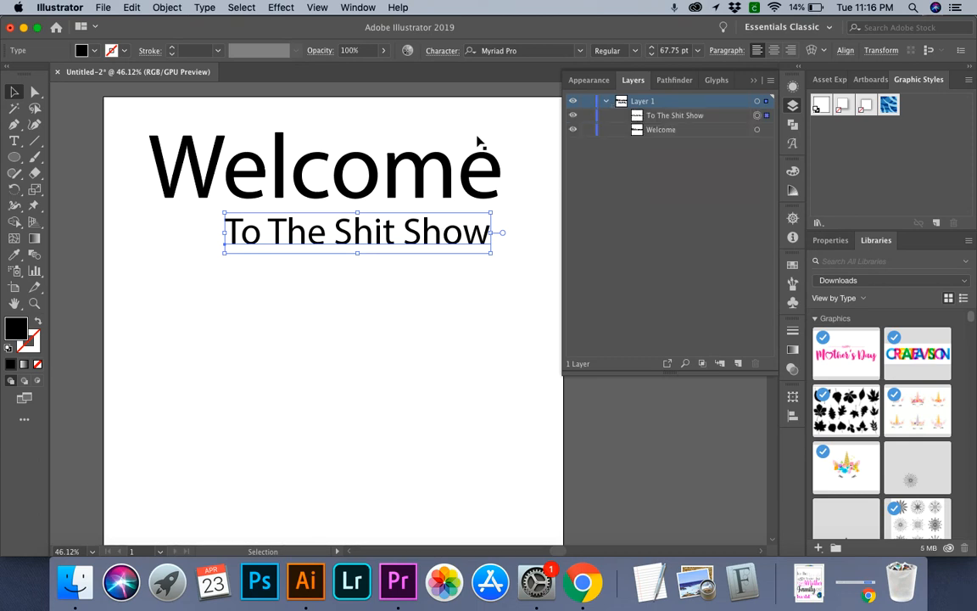
pyautogui.click(382, 168)
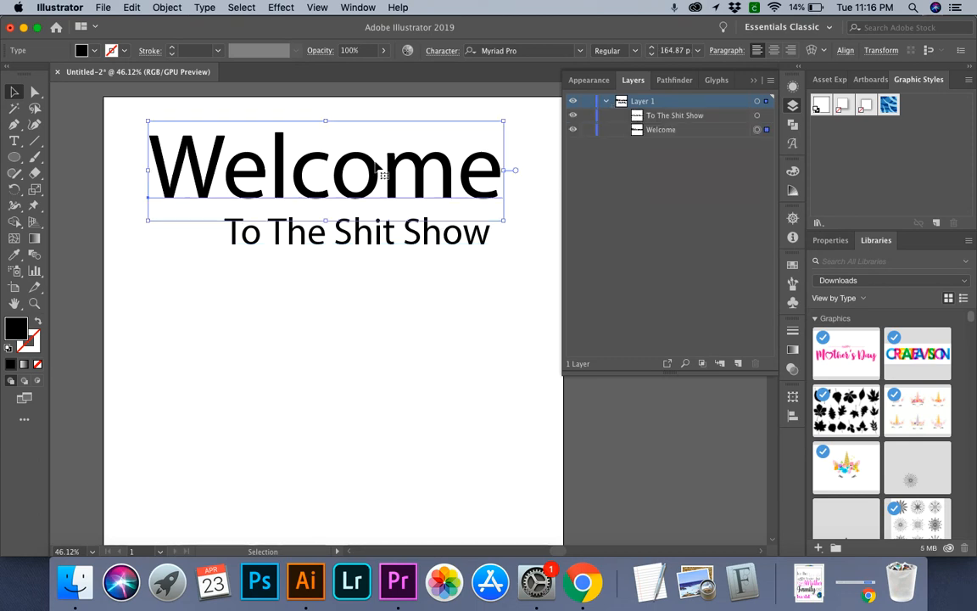
pyautogui.click(580, 51)
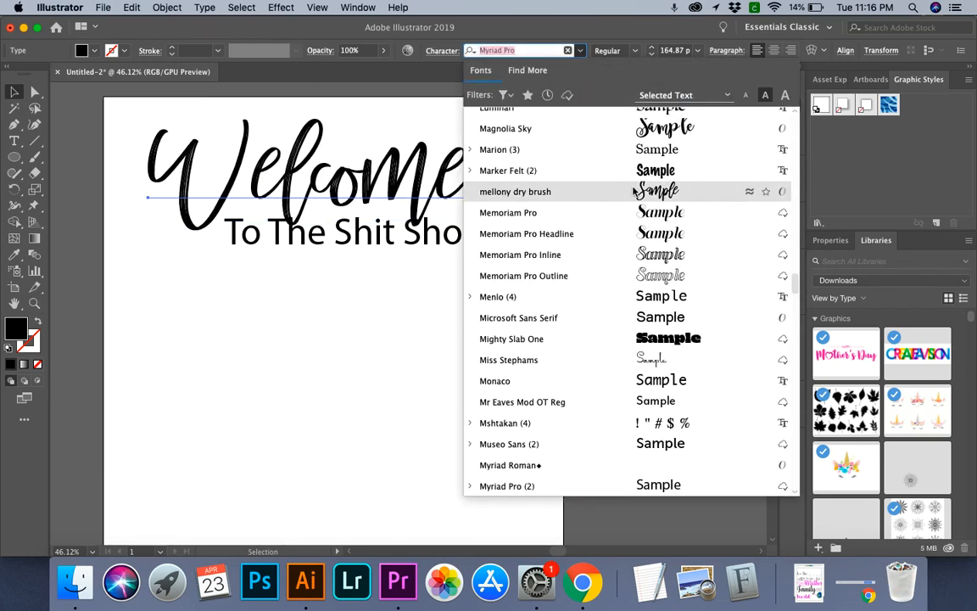
pyautogui.click(634, 191)
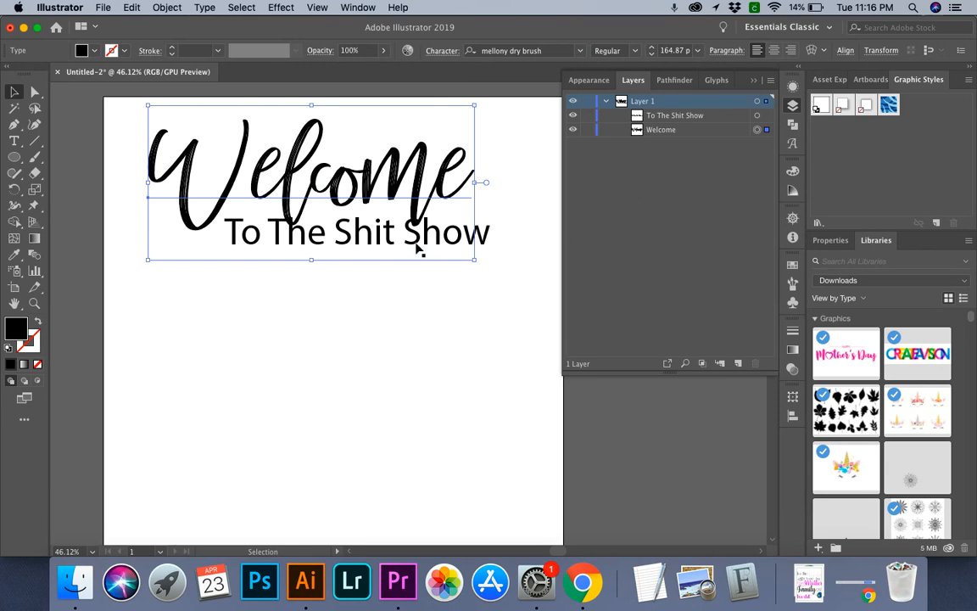
pyautogui.click(421, 320)
pyautogui.moveTo(393, 240); pyautogui.dragTo(406, 264)
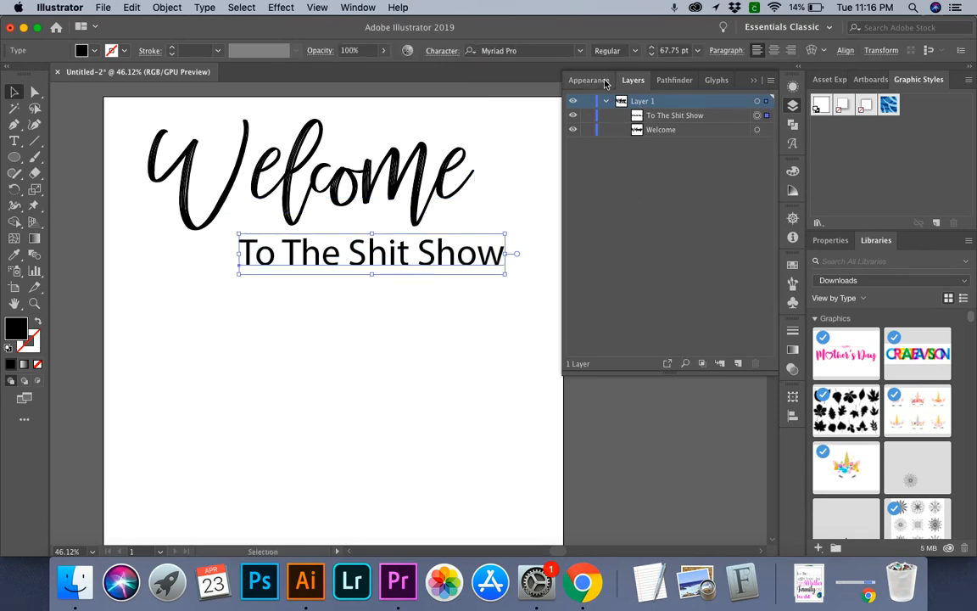
# Try the Noteworthy and Riesling fonts on the "To The Shit Show" text.
pyautogui.click(524, 51)
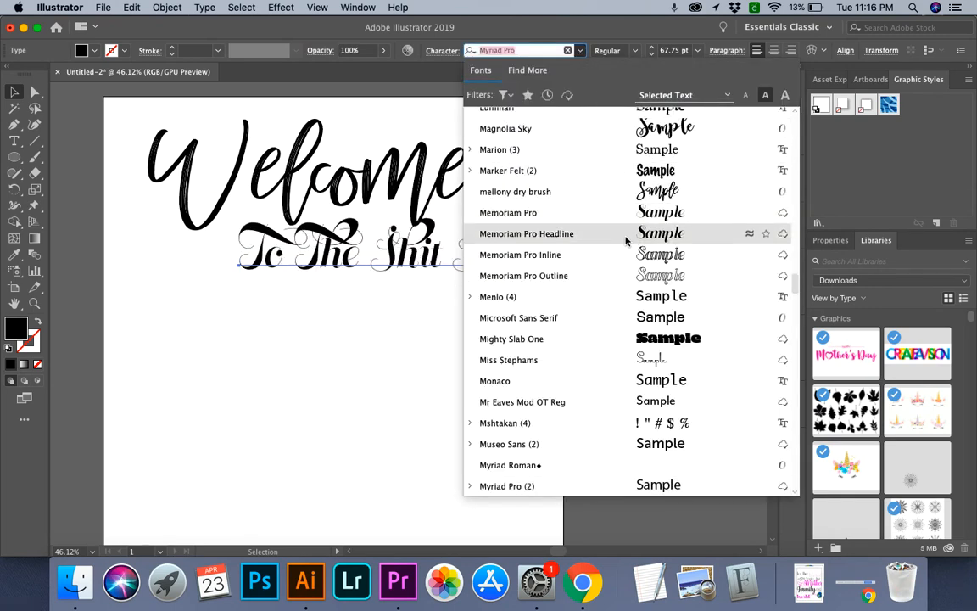
pyautogui.scroll(-3, 622, 342)
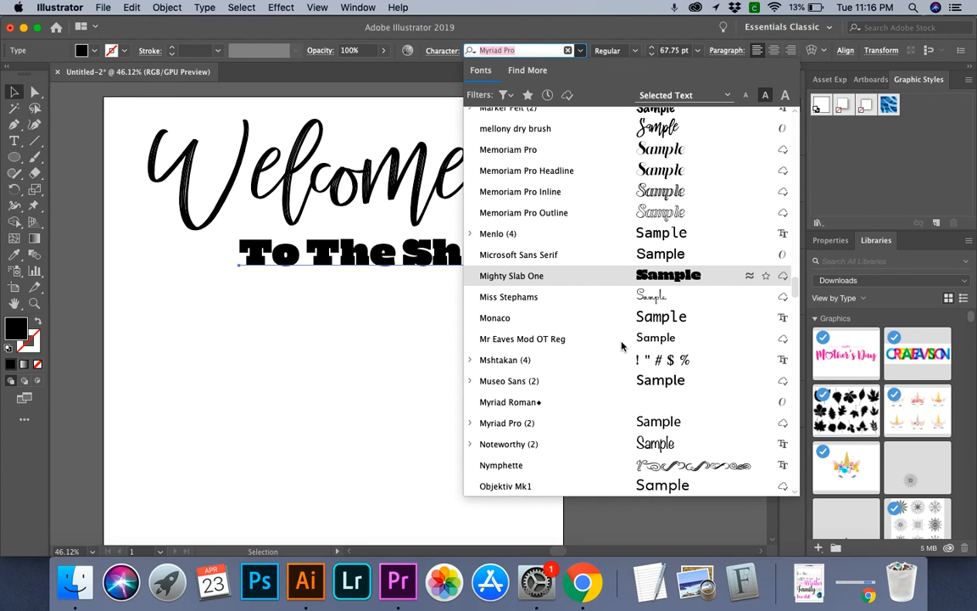
pyautogui.scroll(-4, 622, 344)
pyautogui.click(622, 356)
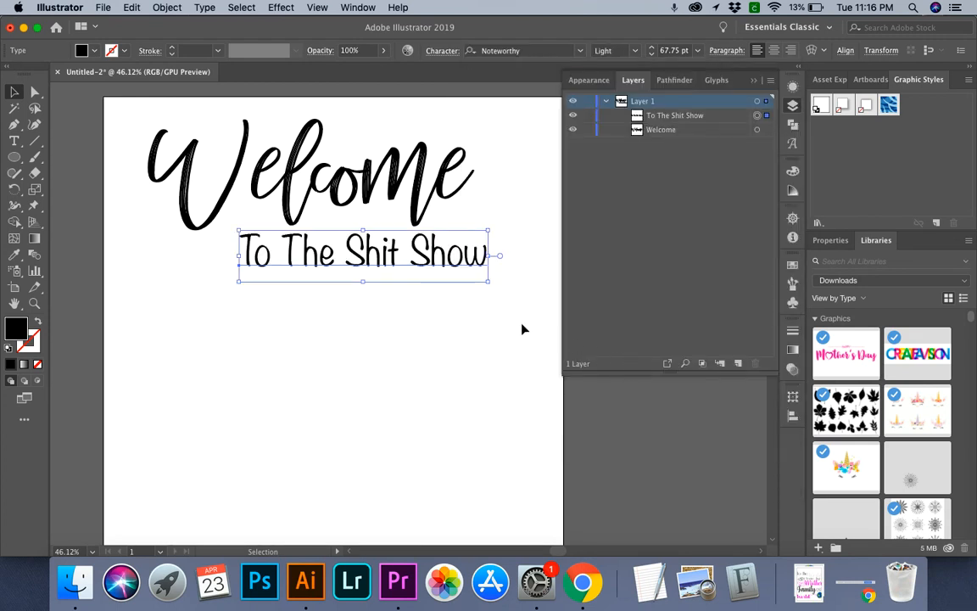
pyautogui.click(522, 50)
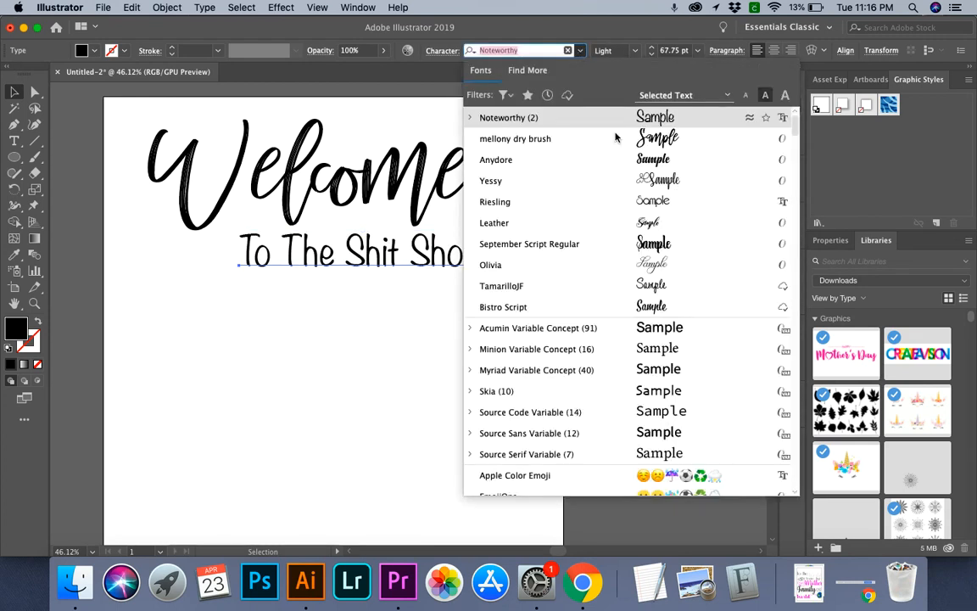
pyautogui.click(640, 211)
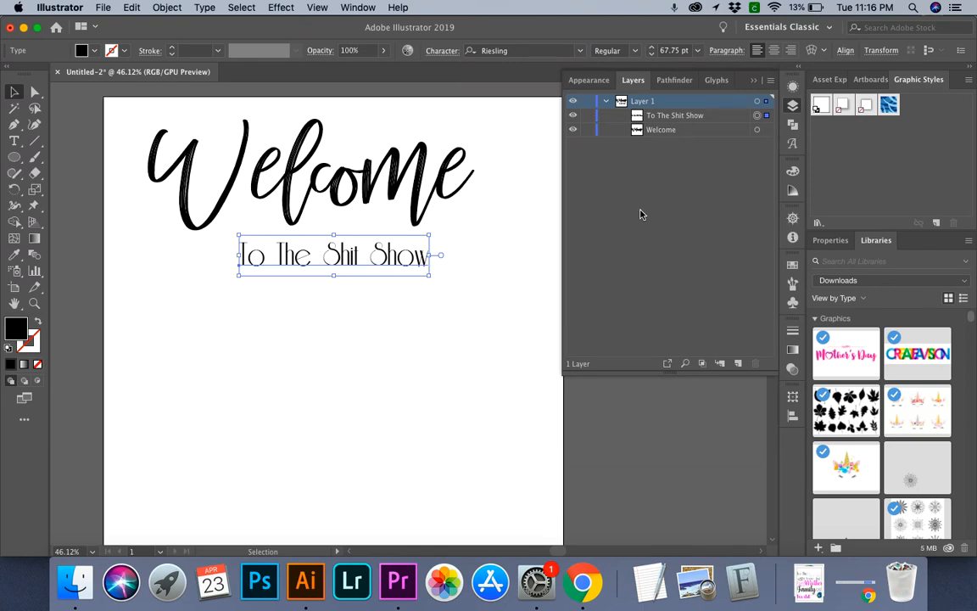
# Change the font of the "To The Shit Show" text to Blue Monday.
pyautogui.click(580, 51)
pyautogui.scroll(-3, 611, 238)
pyautogui.scroll(-10, 612, 247)
pyautogui.scroll(-10, 612, 247)
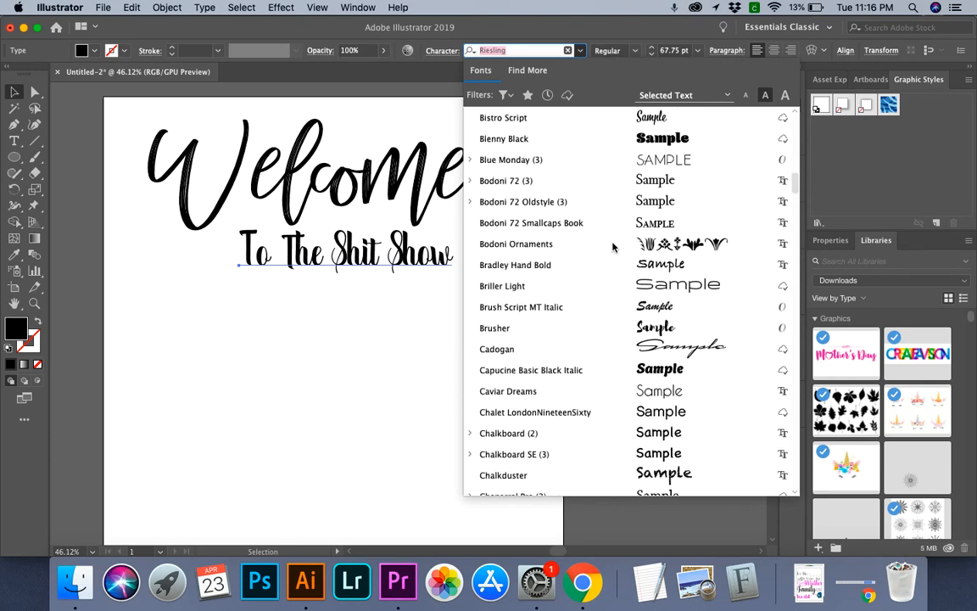
pyautogui.click(619, 160)
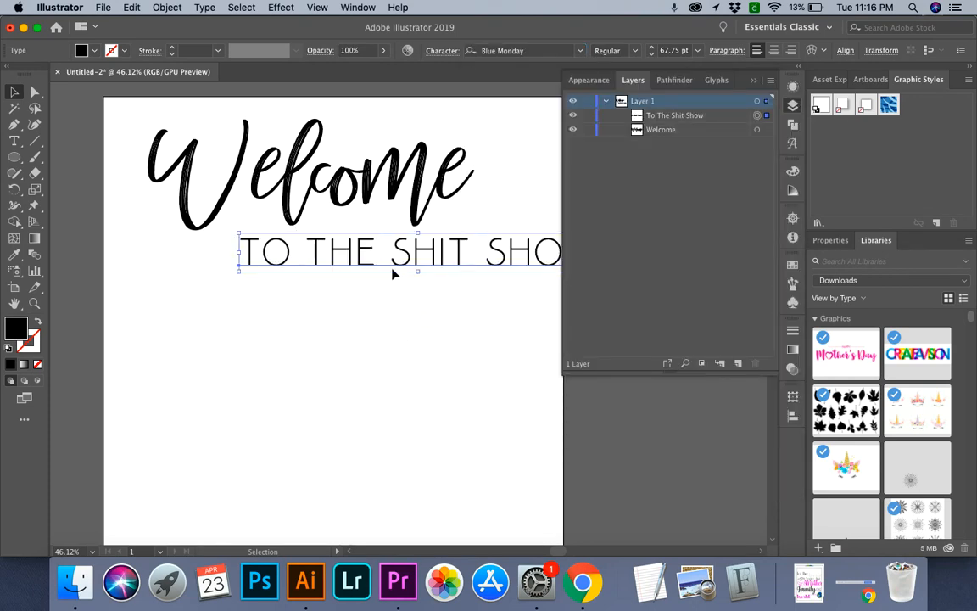
# Narrow the "To The Shit Show" line horizontally to fit the artboard and place it beneath Welcome.
pyautogui.moveTo(393, 256); pyautogui.dragTo(318, 266)
pyautogui.moveTo(526, 263); pyautogui.dragTo(441, 270)
pyautogui.moveTo(323, 268); pyautogui.dragTo(374, 256)
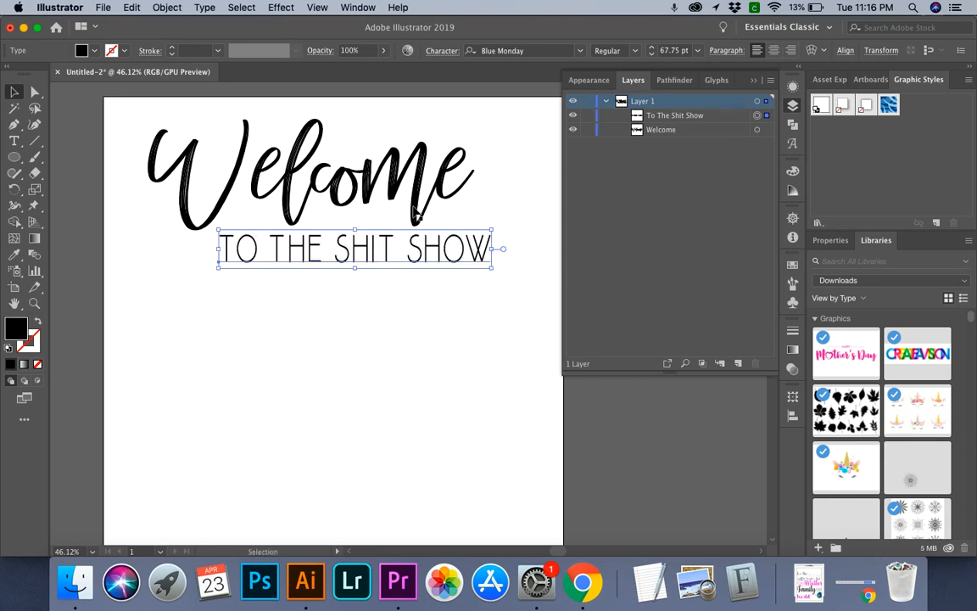
# Enlarge the Welcome text to about 192 pt and shift the "To The Shit Show" line down just below it.
pyautogui.click(416, 214)
pyautogui.moveTo(474, 259); pyautogui.dragTo(528, 314)
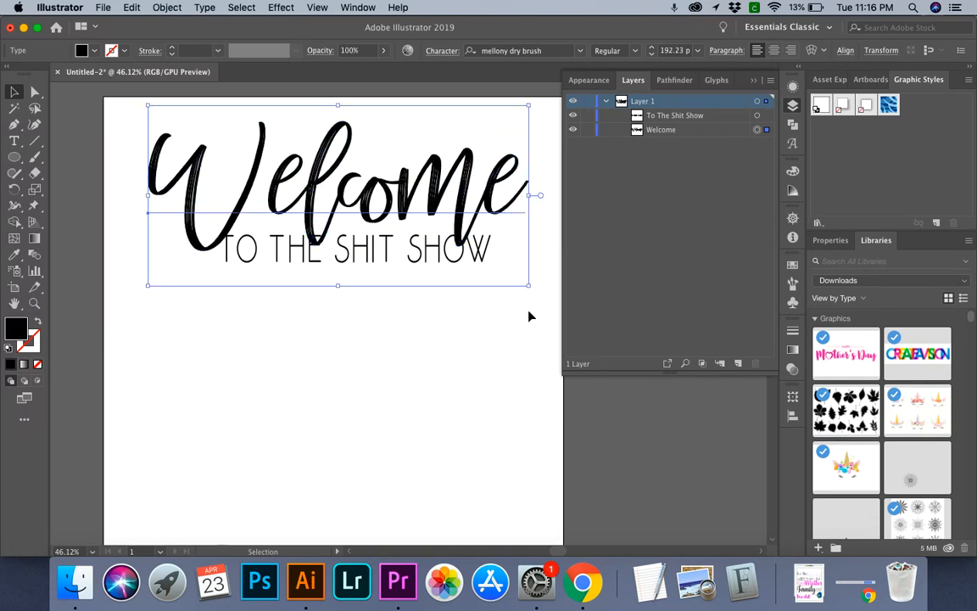
pyautogui.click(442, 319)
pyautogui.click(432, 268)
pyautogui.moveTo(432, 268)
pyautogui.mouseDown()
pyautogui.moveTo(428, 286)
pyautogui.moveTo(441, 281)
pyautogui.mouseUp()
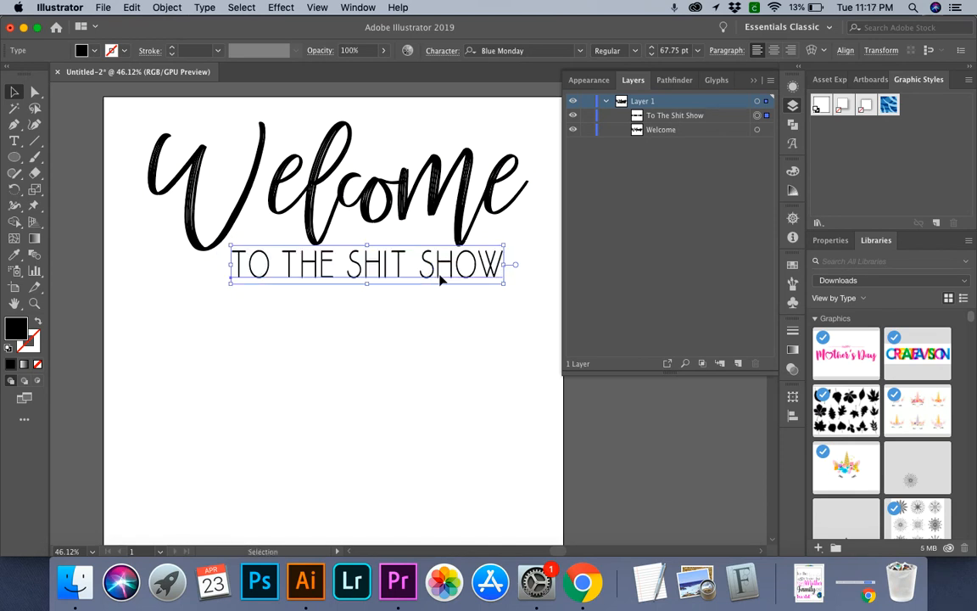
pyautogui.click(446, 331)
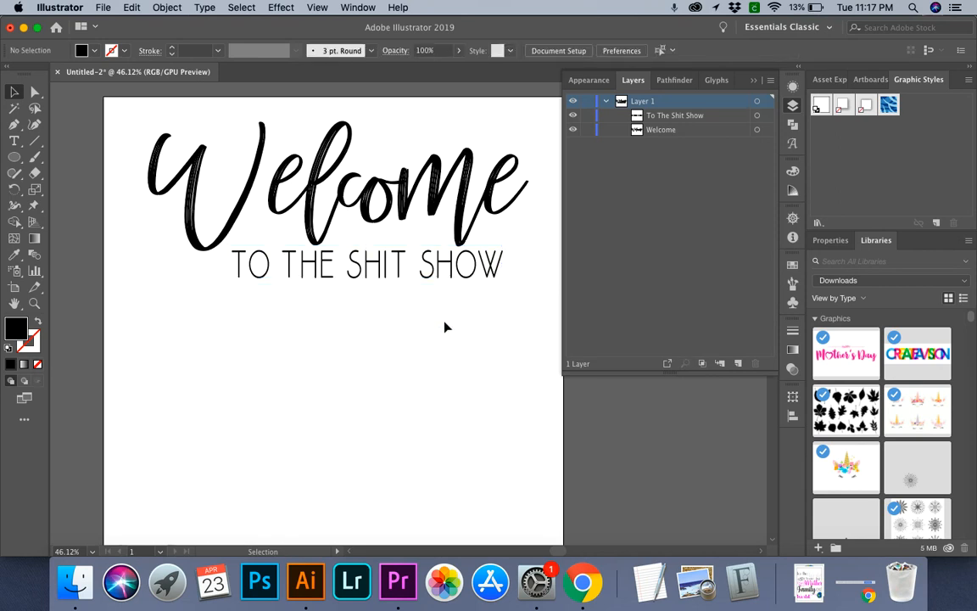
pyautogui.click(448, 217)
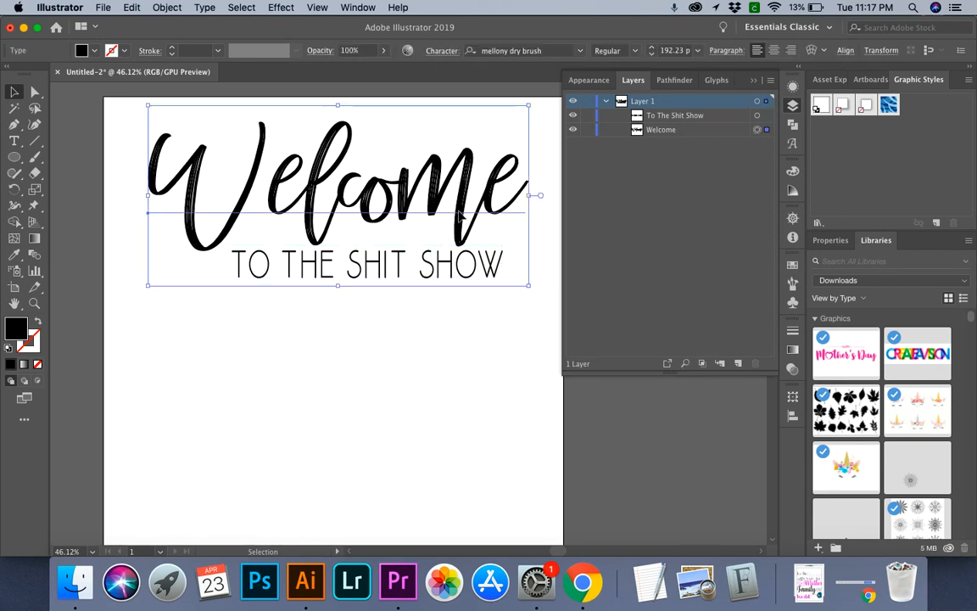
pyautogui.doubleClick(17, 328)
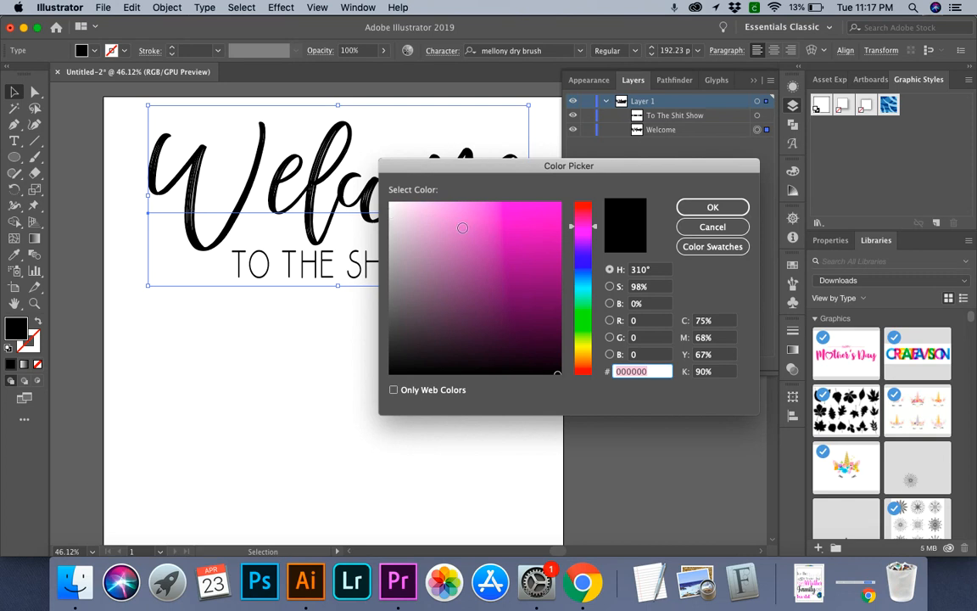
pyautogui.click(713, 226)
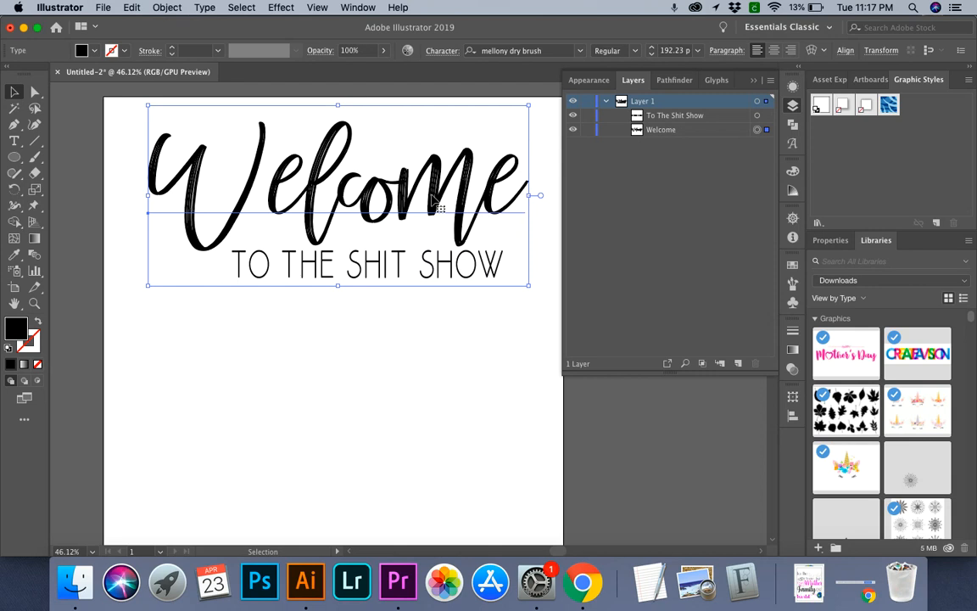
pyautogui.click(232, 354)
pyautogui.click(191, 173)
pyautogui.click(238, 423)
pyautogui.click(330, 196)
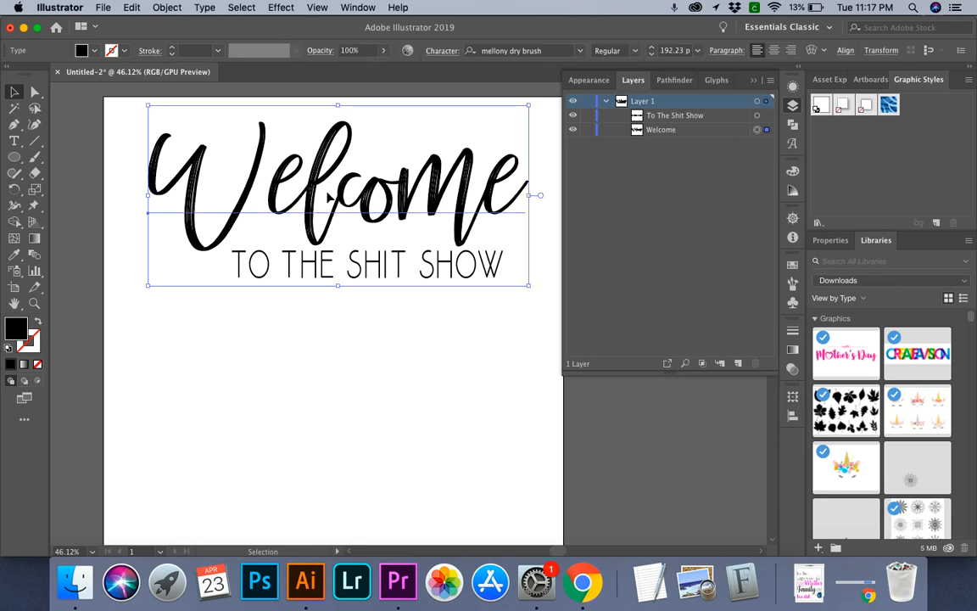
pyautogui.click(370, 365)
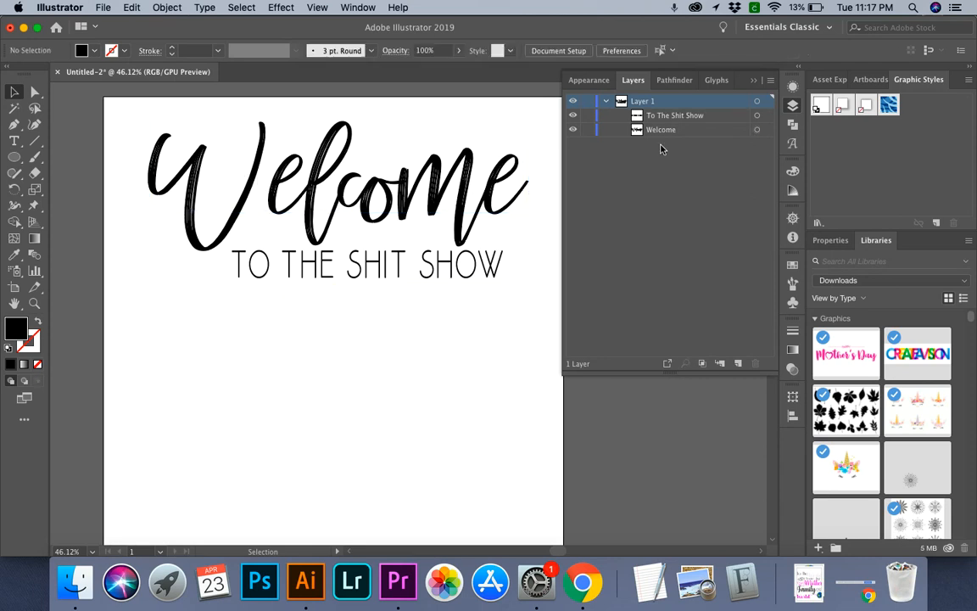
# Expand the Welcome text into outlines with both Object and Fill included.
pyautogui.click(759, 129)
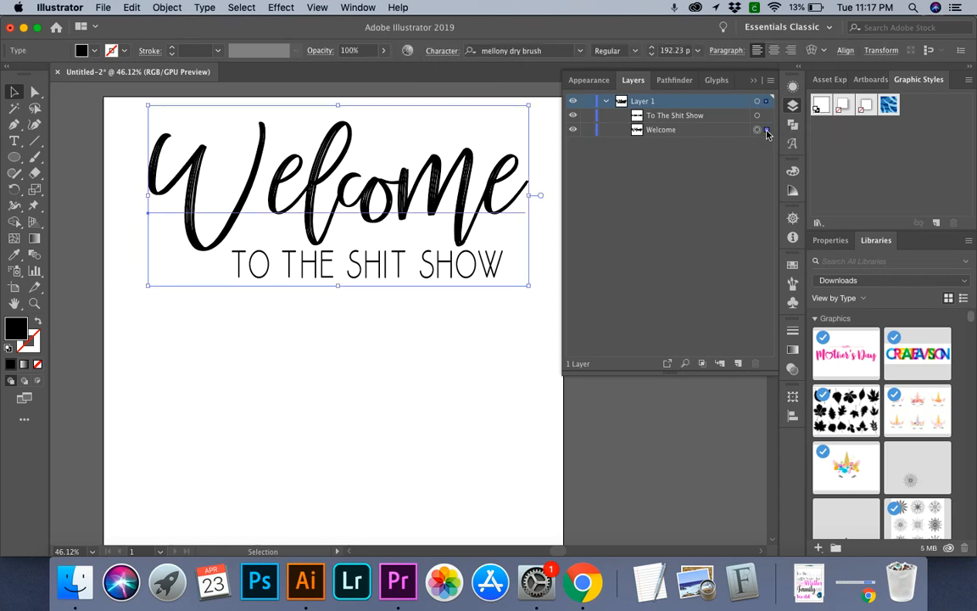
pyautogui.click(167, 6)
pyautogui.click(200, 142)
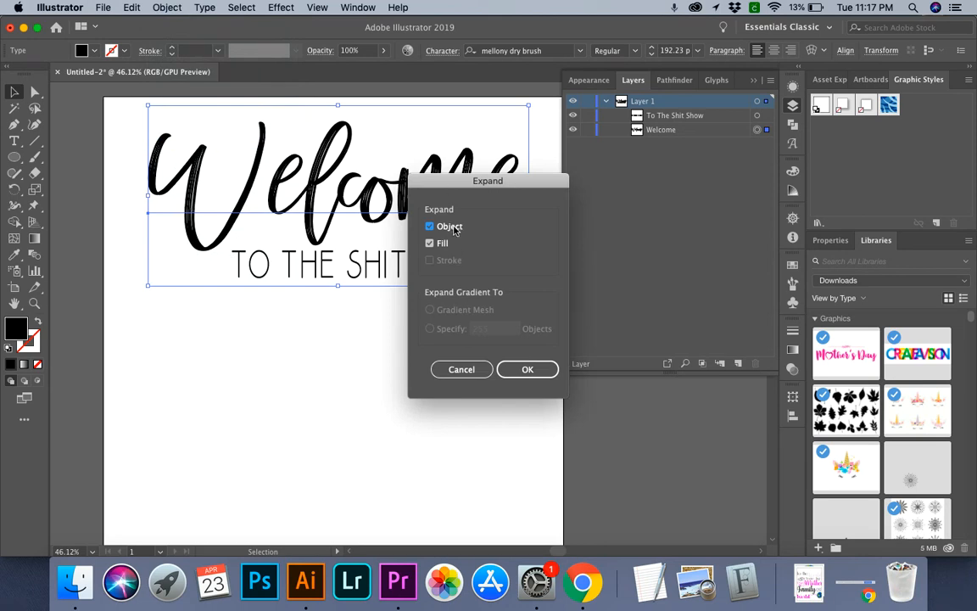
pyautogui.click(513, 368)
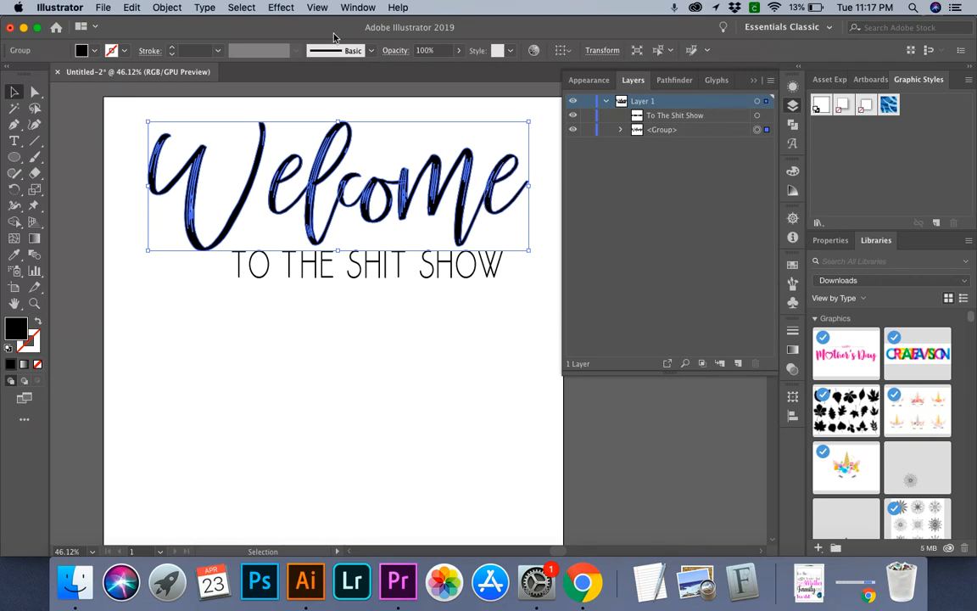
# Zoom in on the expanded Welcome lettering to 66.67%.
pyautogui.click(356, 8)
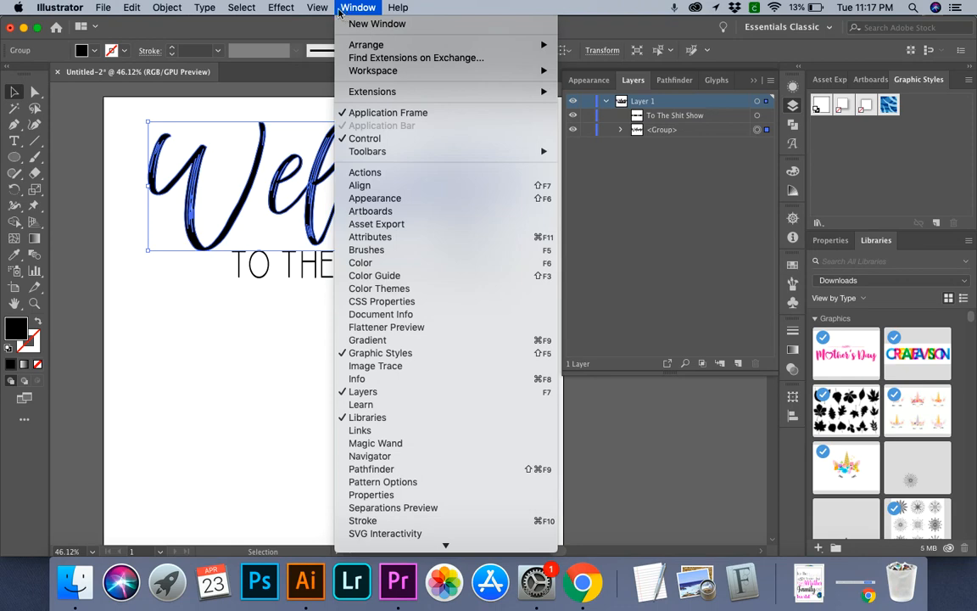
pyautogui.moveTo(317, 7)
pyautogui.click(371, 161)
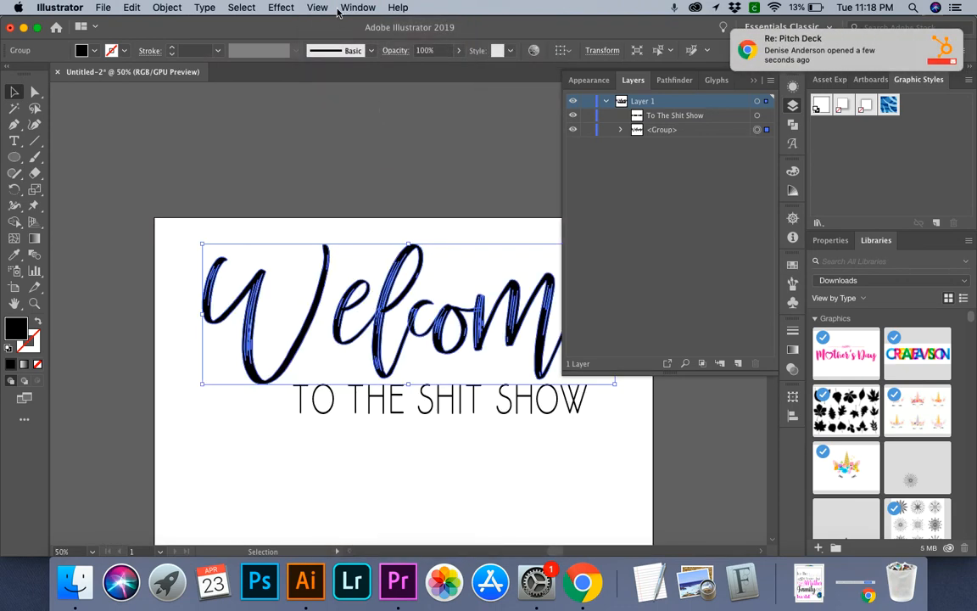
pyautogui.click(317, 7)
pyautogui.click(330, 161)
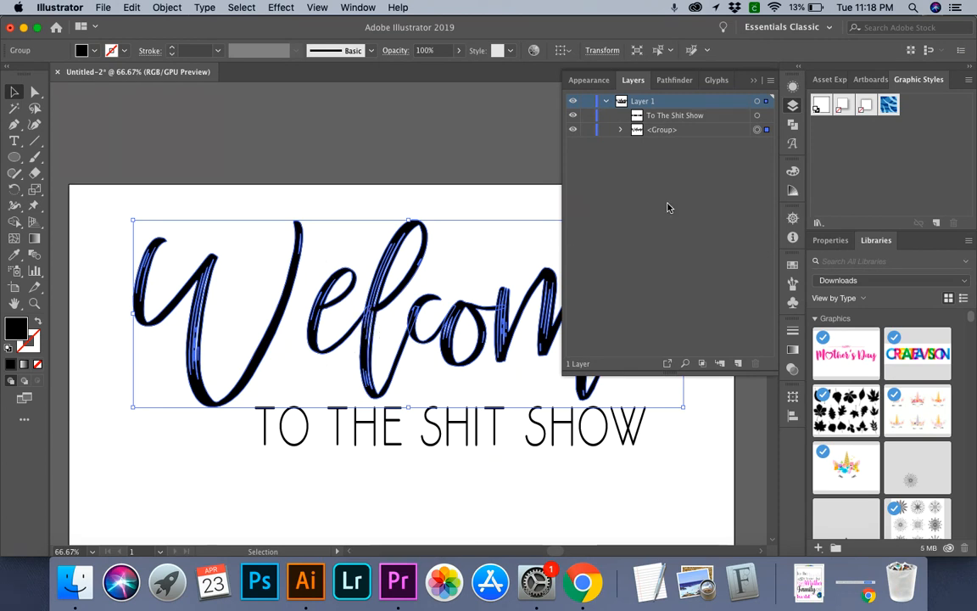
# Unite the expanded Welcome outlines with Pathfinder and turn them into a compound path.
pyautogui.click(683, 82)
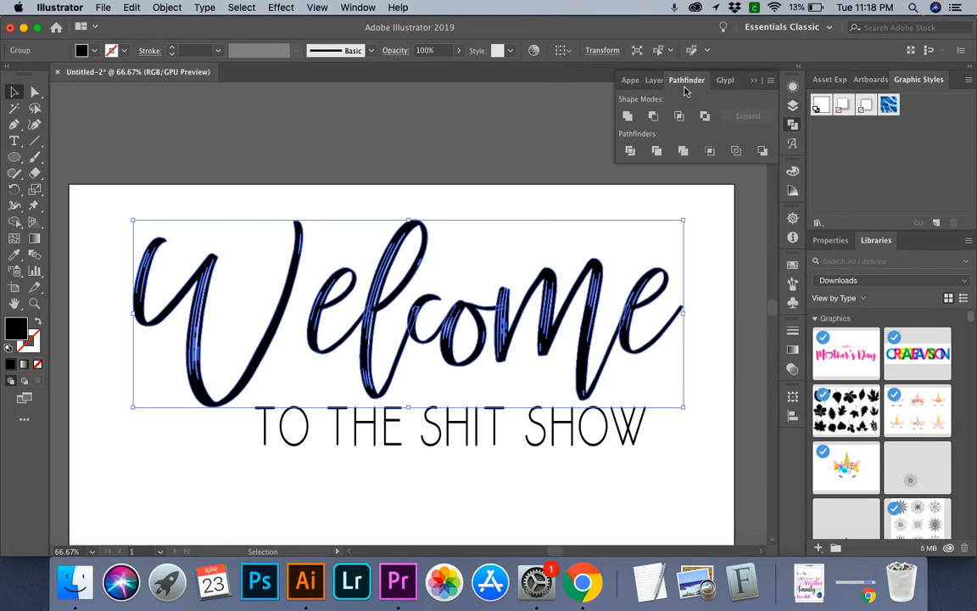
pyautogui.click(632, 119)
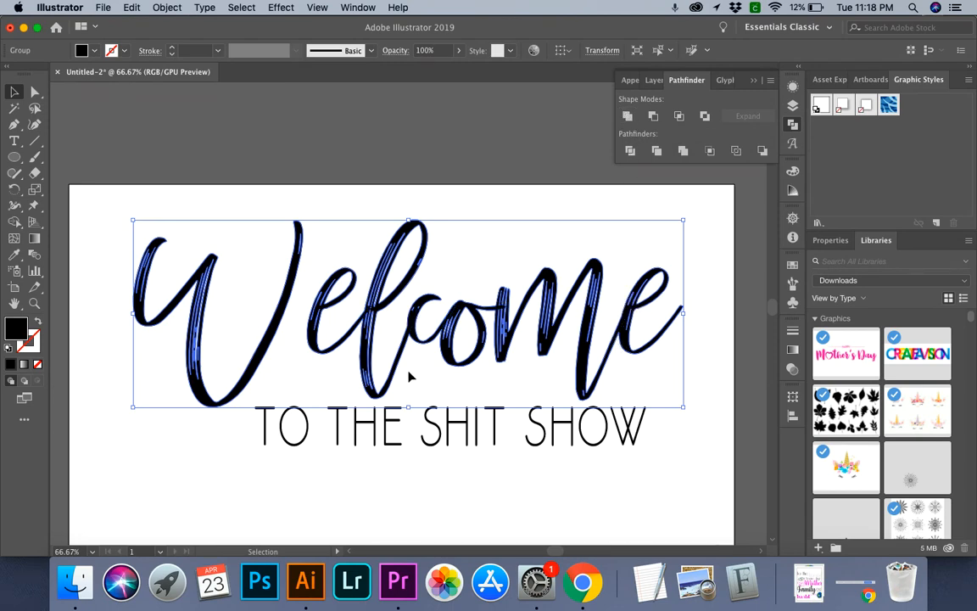
pyautogui.click(655, 81)
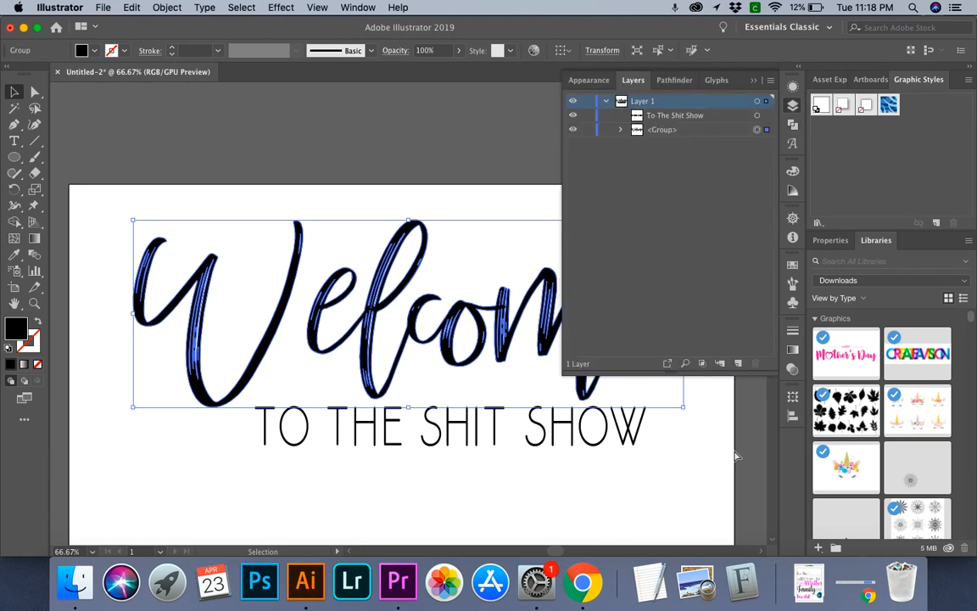
pyautogui.press('super+8')
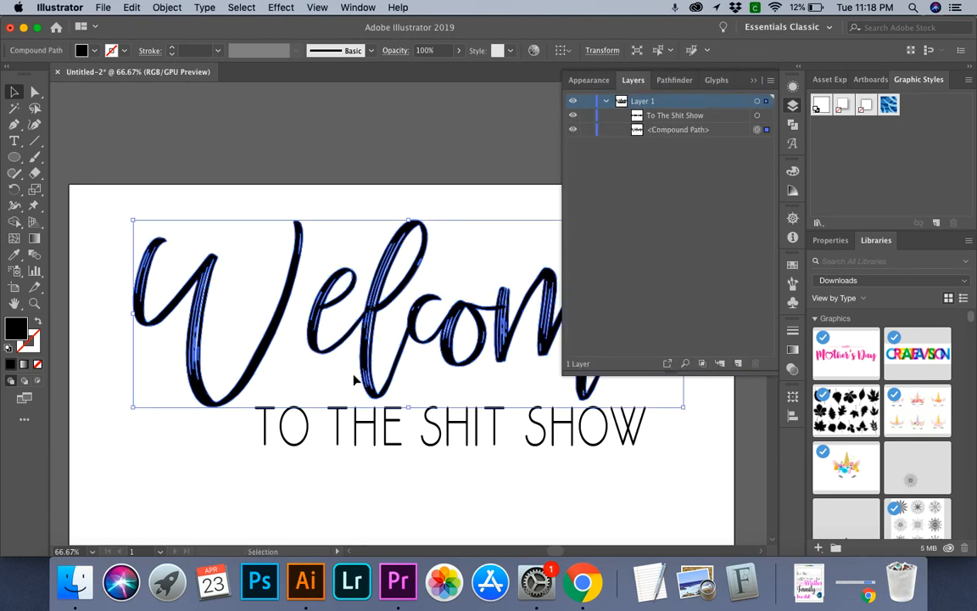
pyautogui.click(167, 8)
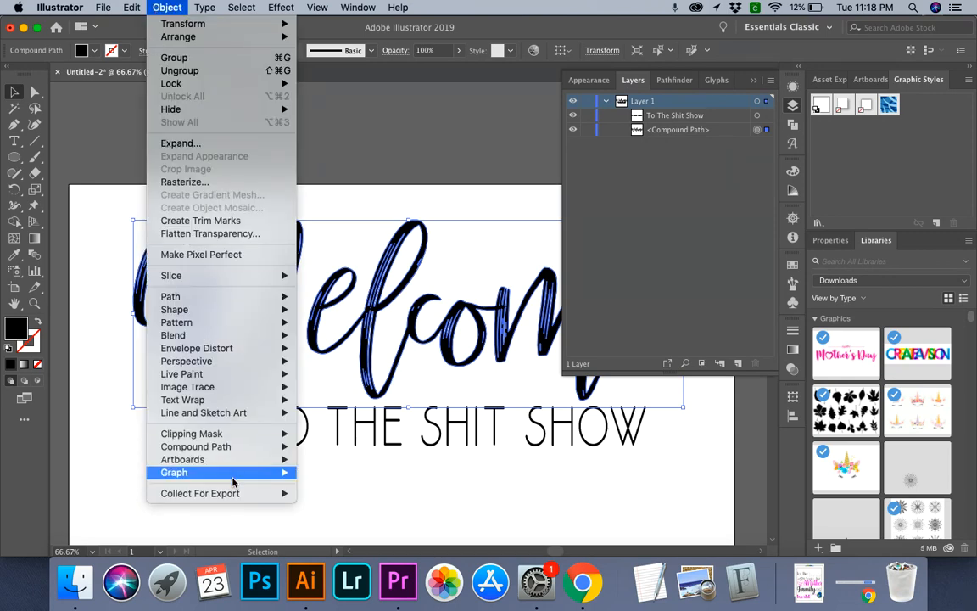
pyautogui.moveTo(231, 450)
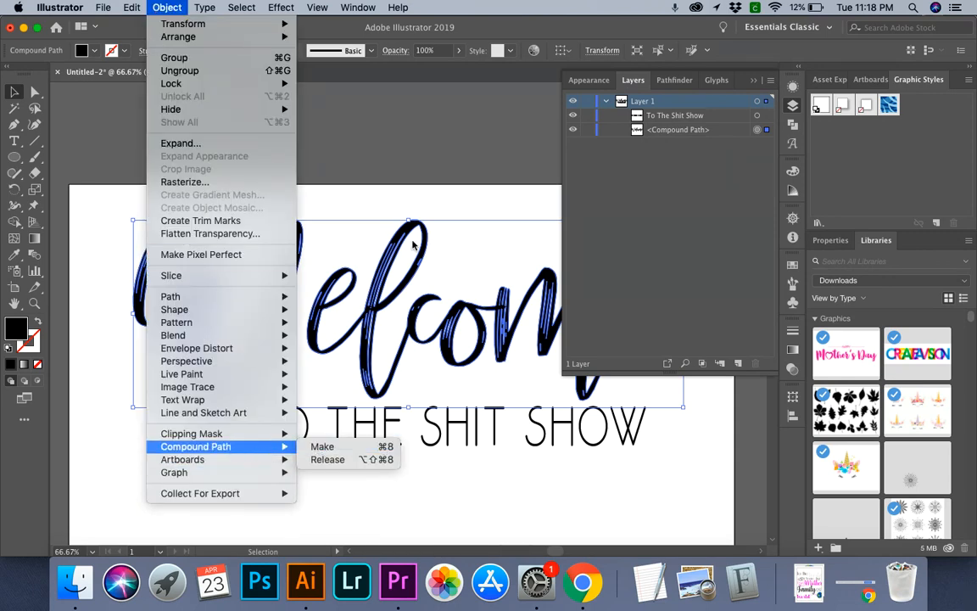
pyautogui.click(439, 207)
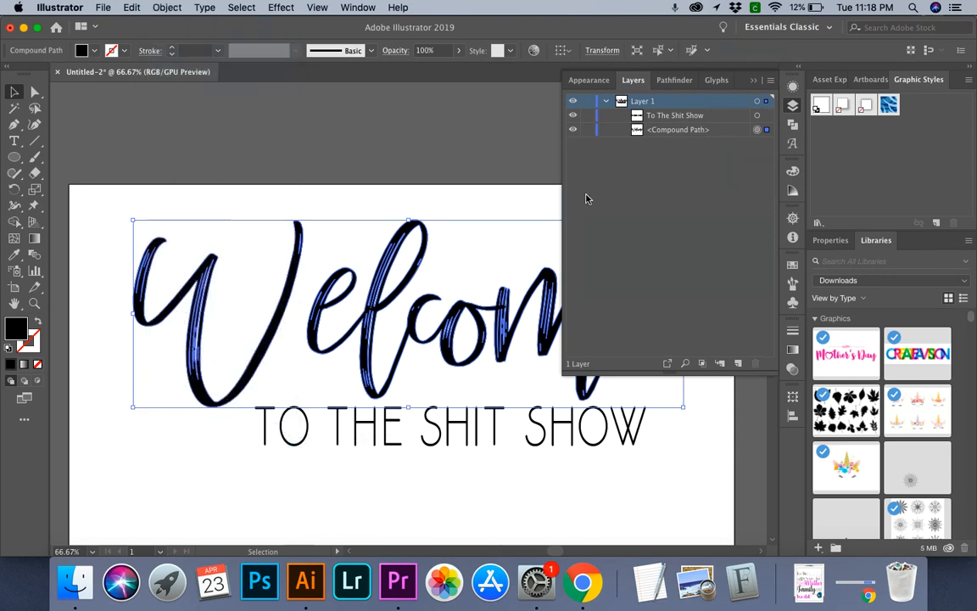
# Expand the "To The Shit Show" text into outlines with both Object and Fill included.
pyautogui.click(757, 116)
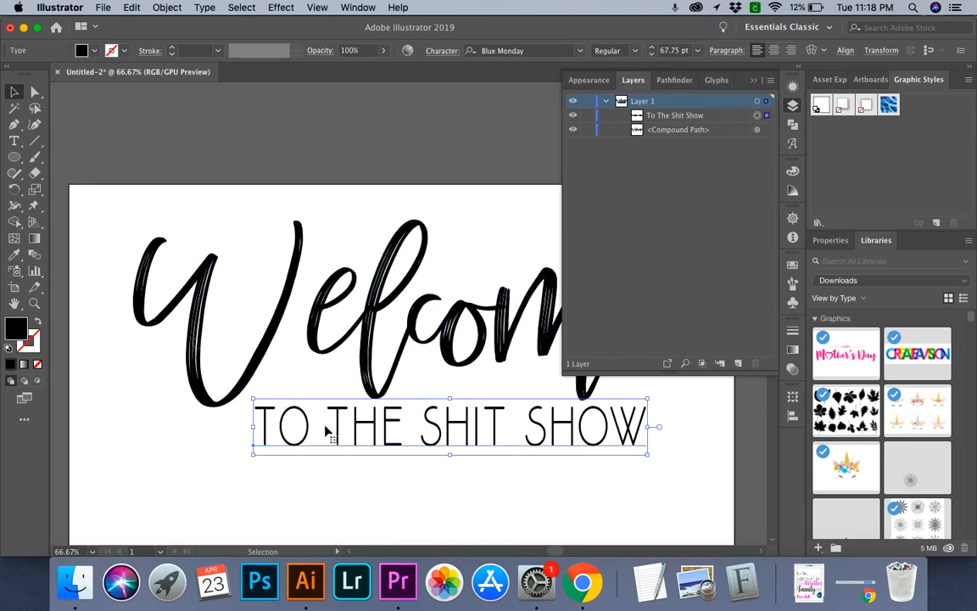
pyautogui.click(131, 10)
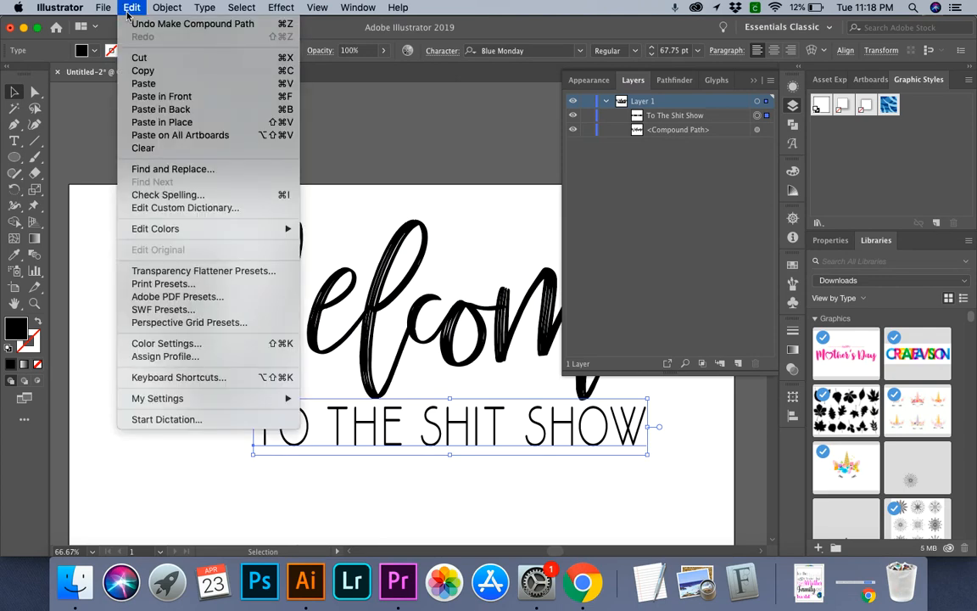
pyautogui.moveTo(169, 12)
pyautogui.click(177, 143)
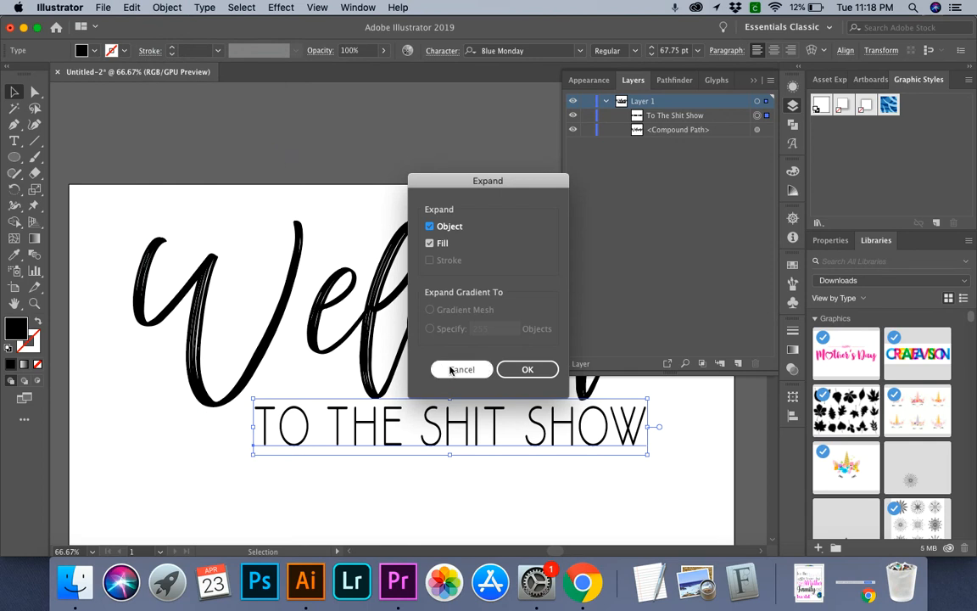
pyautogui.click(527, 369)
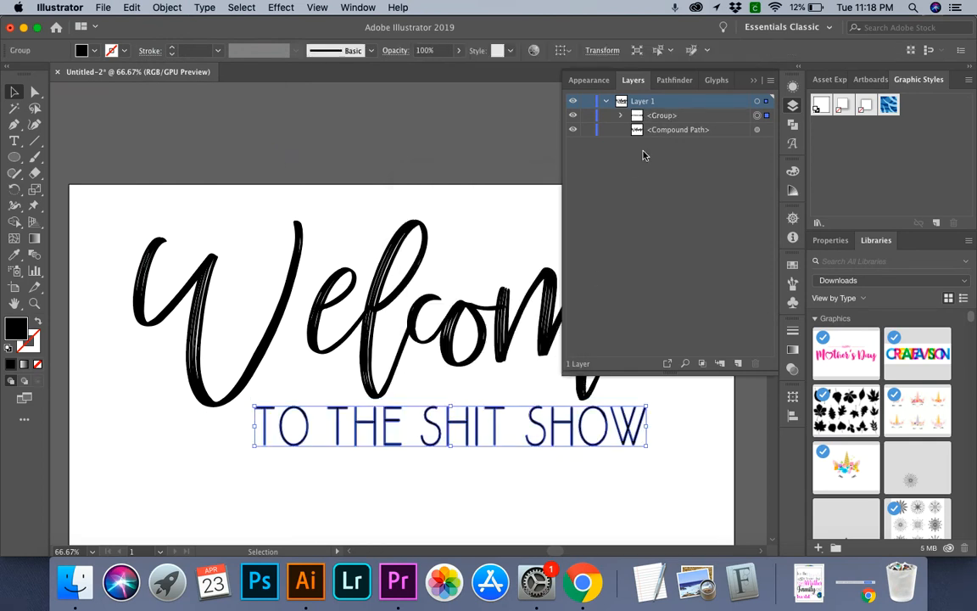
# Make the expanded "To The Shit Show" lettering a compound path and clear the selection.
pyautogui.press('a')
pyautogui.press('v')
pyautogui.press('super+8')
pyautogui.click(507, 272)
pyautogui.click(454, 287)
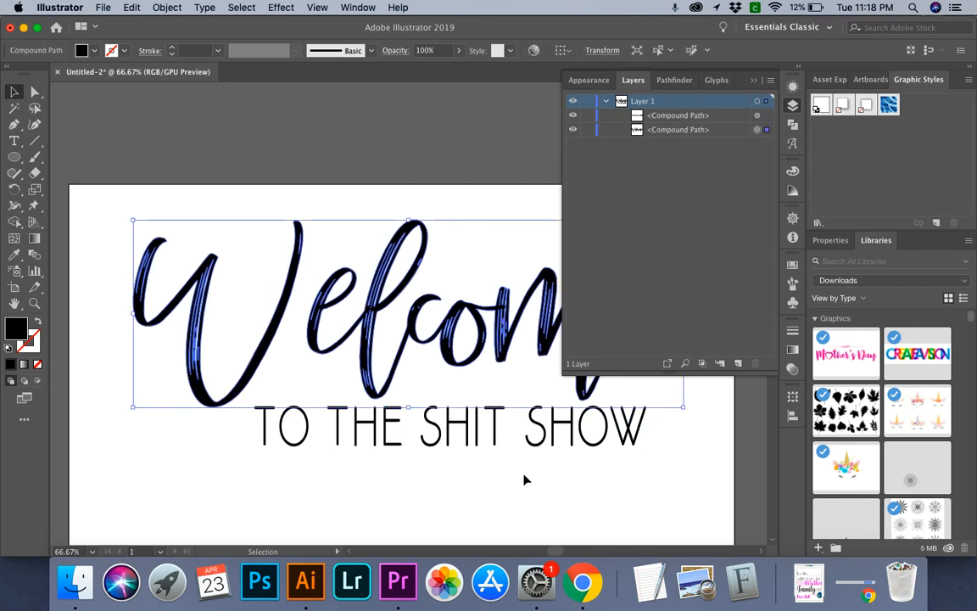
pyautogui.click(518, 449)
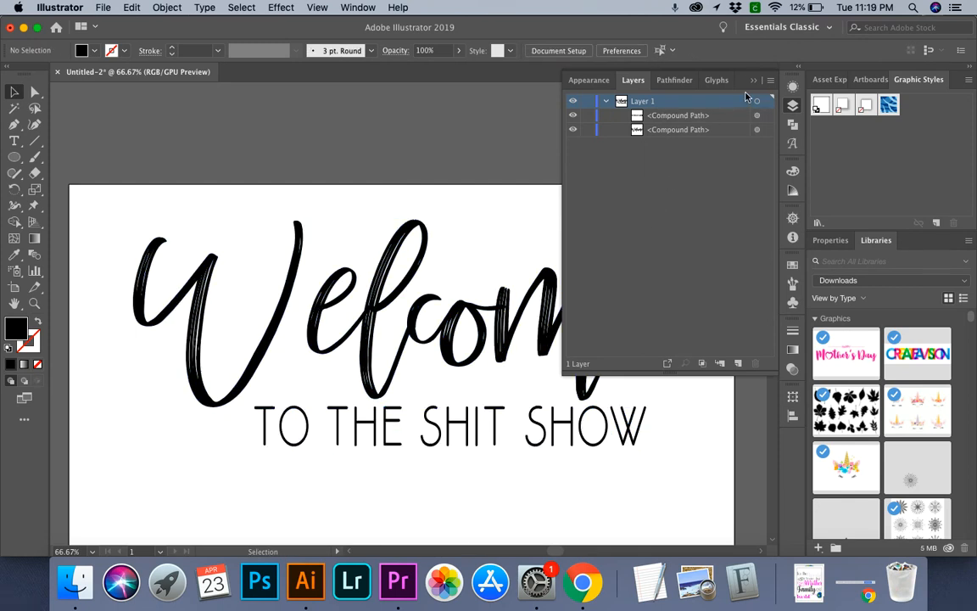
pyautogui.click(753, 82)
pyautogui.scroll(-3, 469, 273)
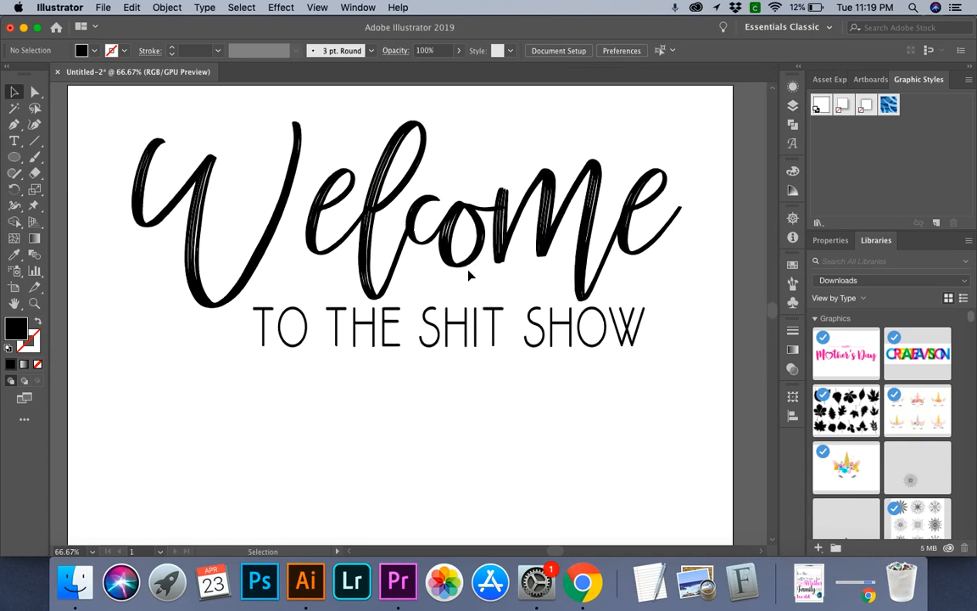
pyautogui.scroll(2, 469, 273)
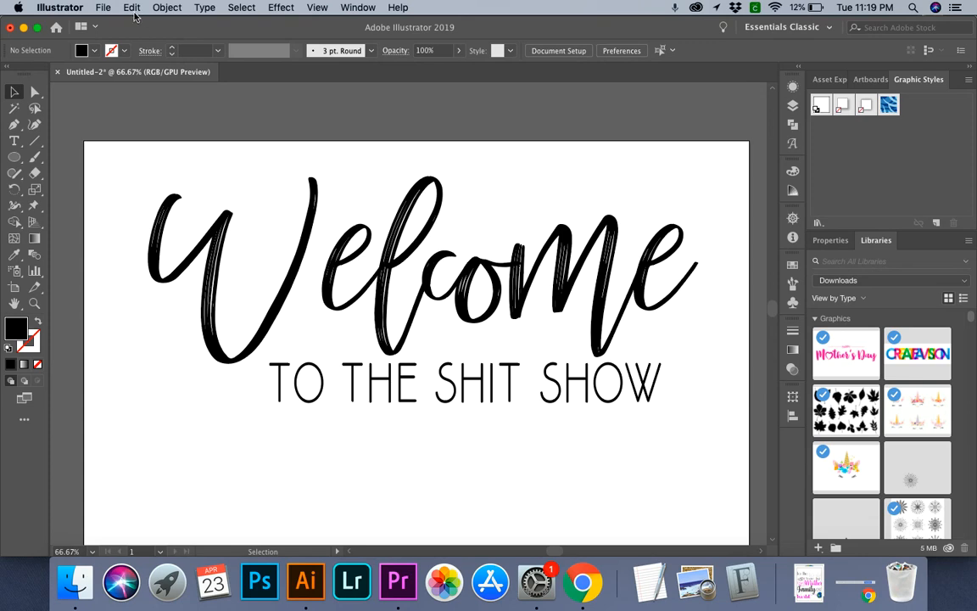
# Save the design in Downloads as "Welcom shit show" in SVG format, keeping the default SVG 1.1 options.
pyautogui.click(102, 8)
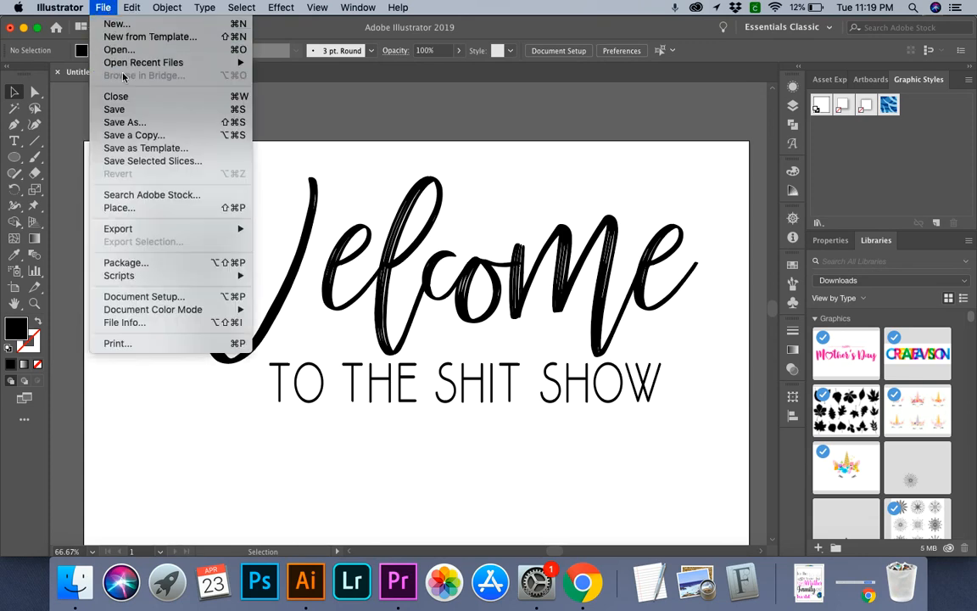
pyautogui.click(125, 122)
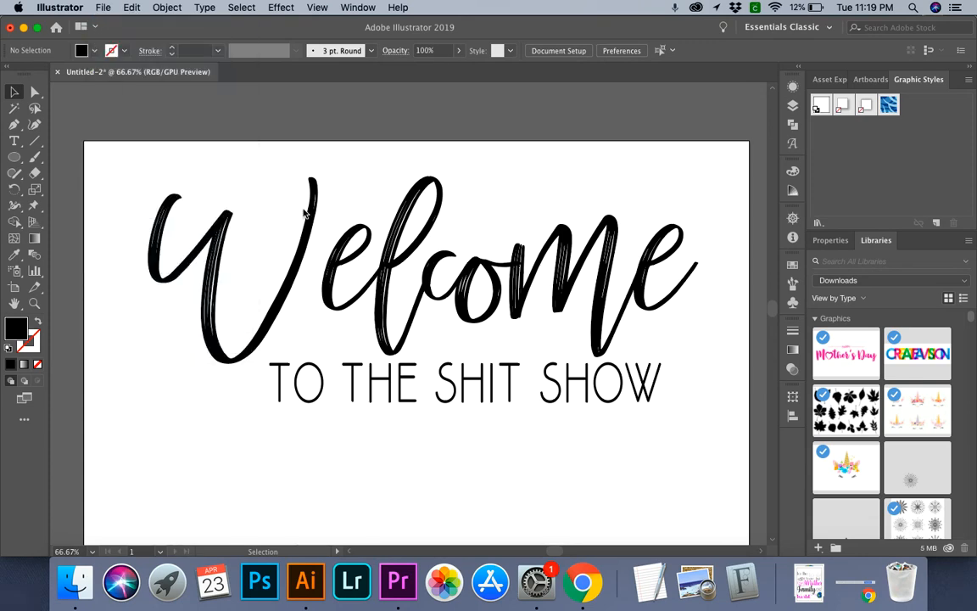
pyautogui.write('We')
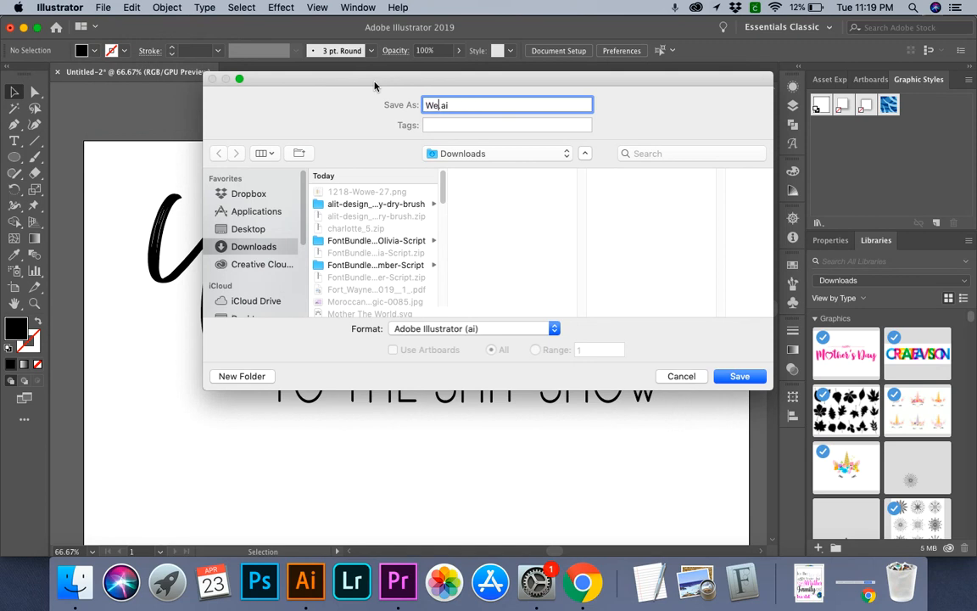
pyautogui.write('lcomeshit sho')
pyautogui.click(485, 328)
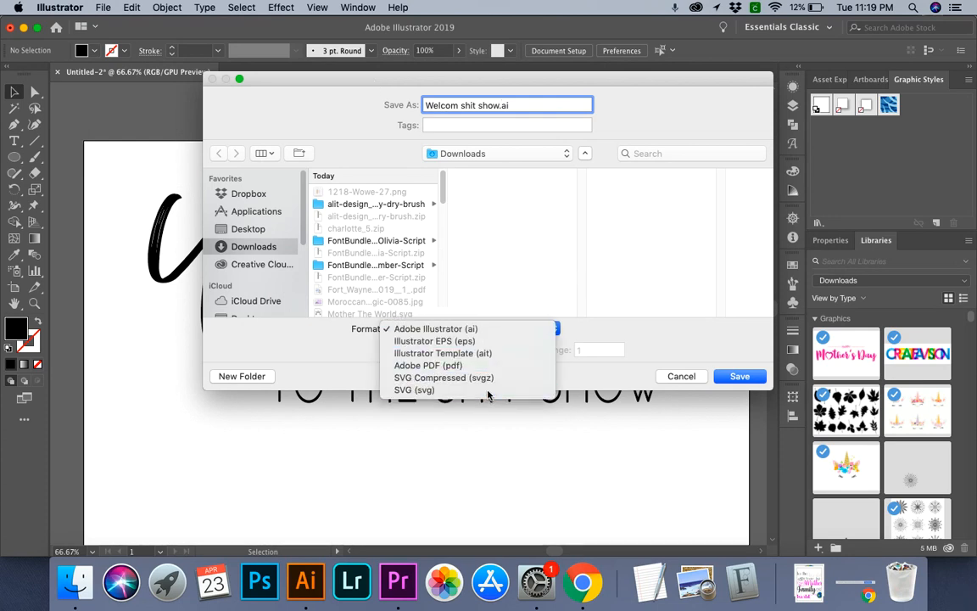
pyautogui.click(415, 390)
pyautogui.click(736, 378)
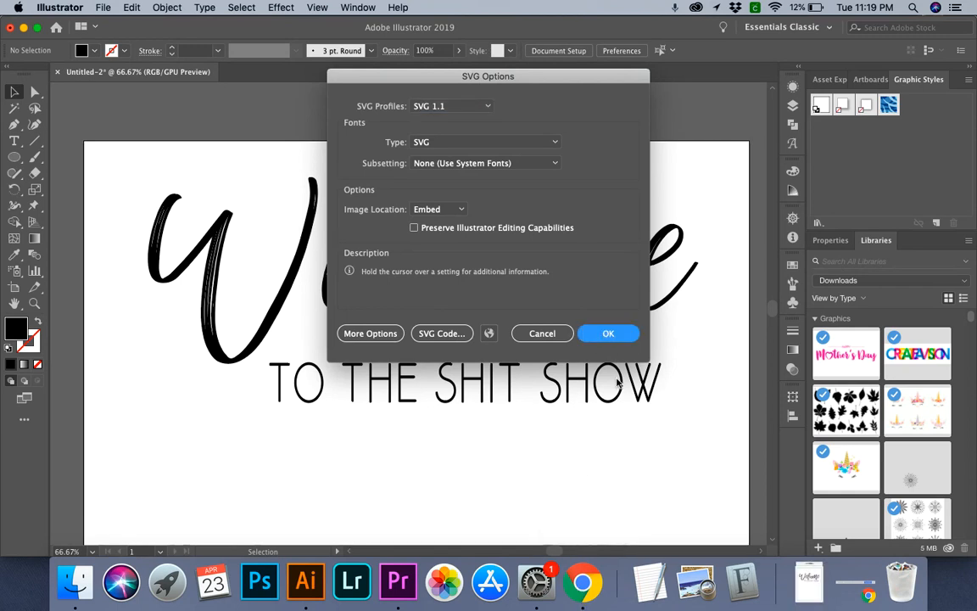
pyautogui.press('Return')
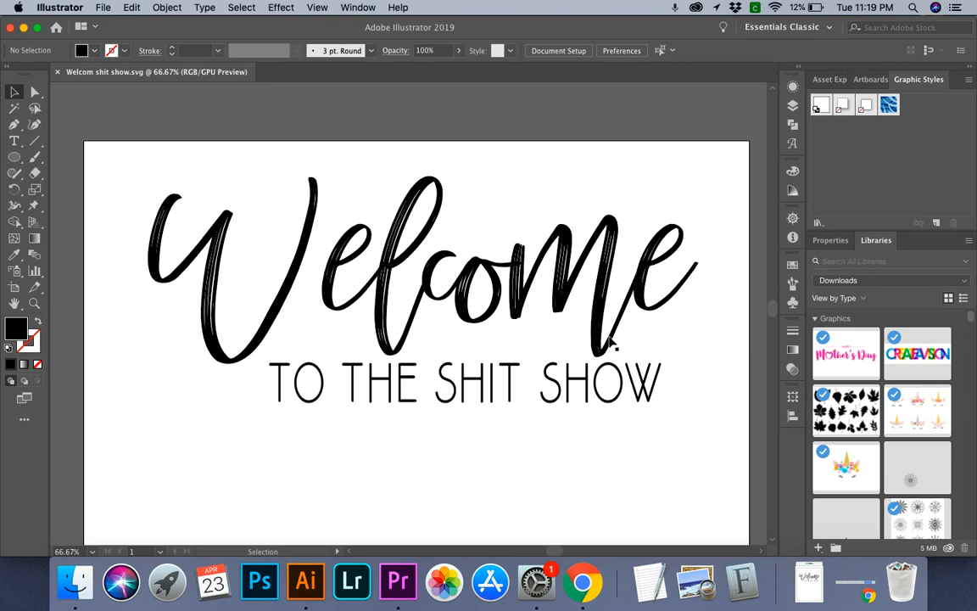
# Switch to Cricut Design Space in Chrome and start a new blank project.
pyautogui.click(583, 582)
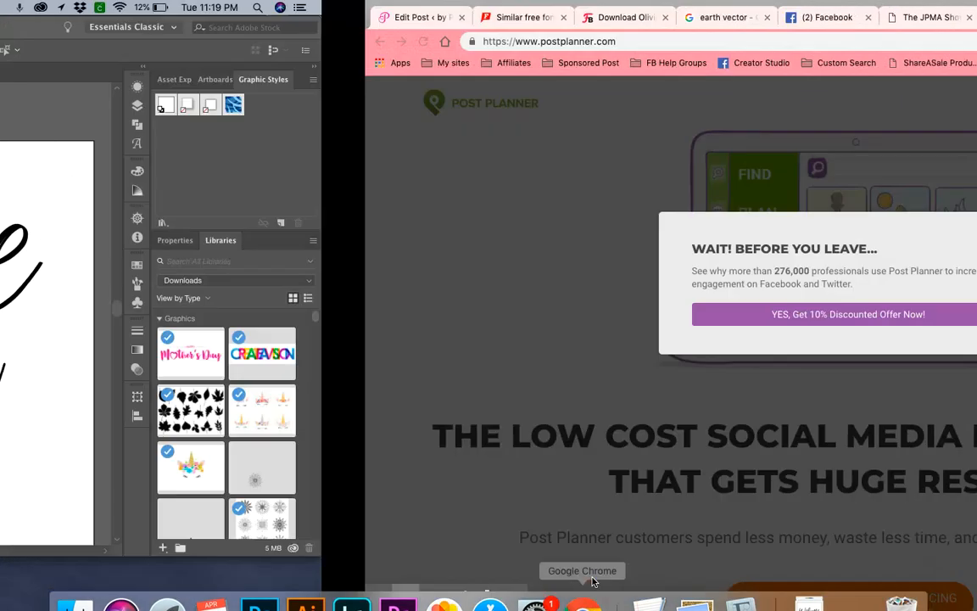
pyautogui.click(747, 17)
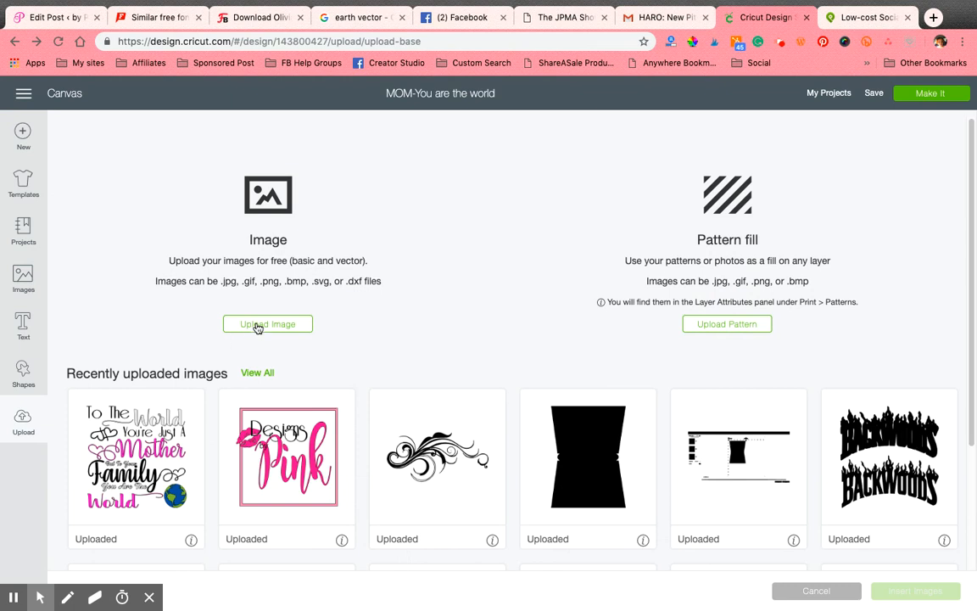
pyautogui.click(25, 124)
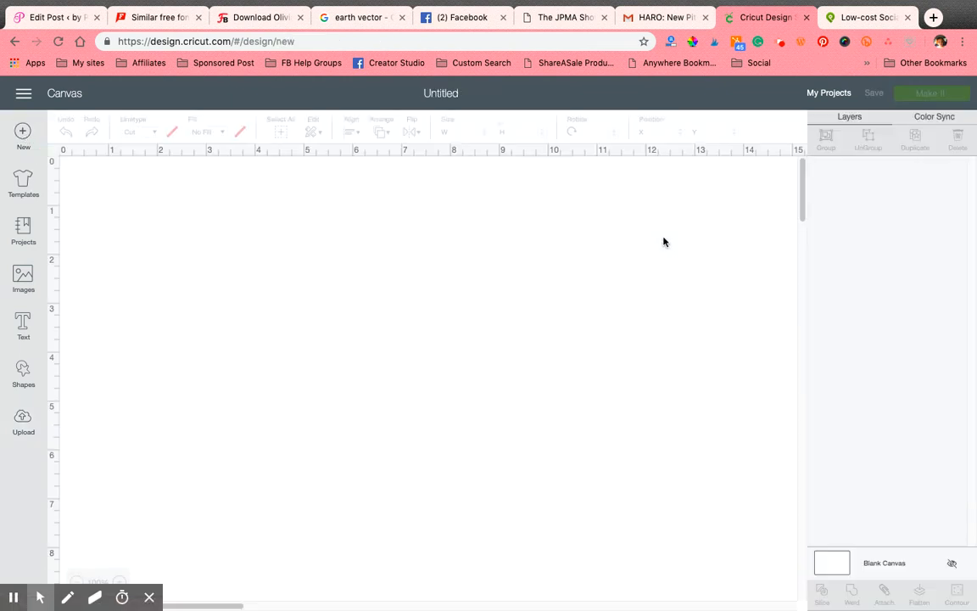
# Upload Welcom shit show.svg from Downloads as an image and save it under the name "Welcom shit show".
pyautogui.click(25, 422)
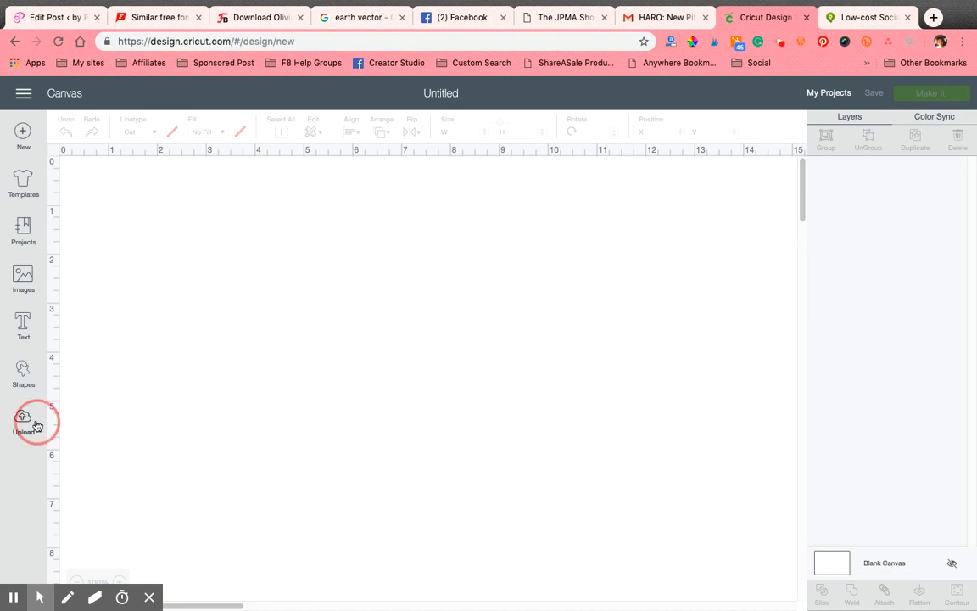
pyautogui.click(280, 321)
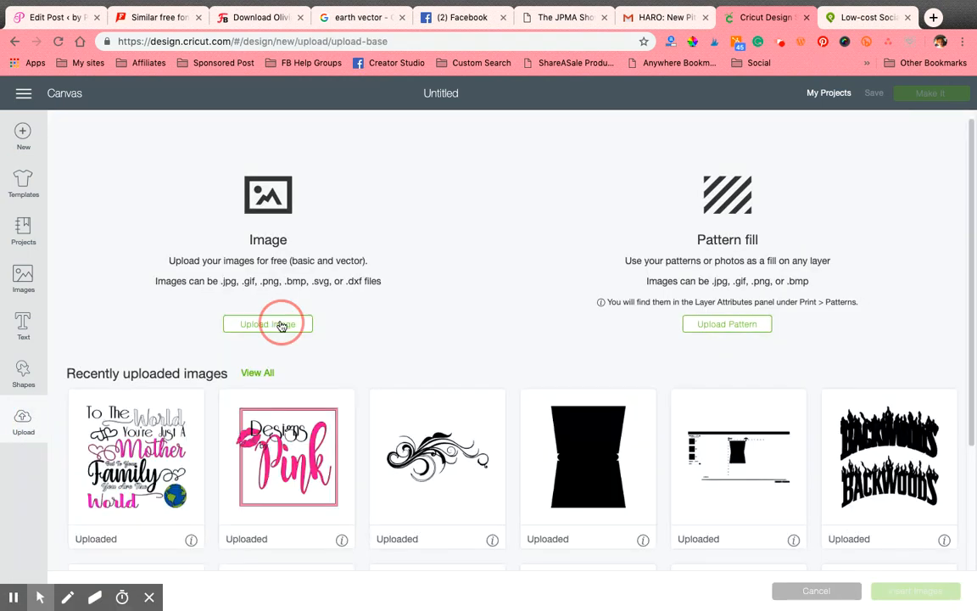
pyautogui.click(489, 349)
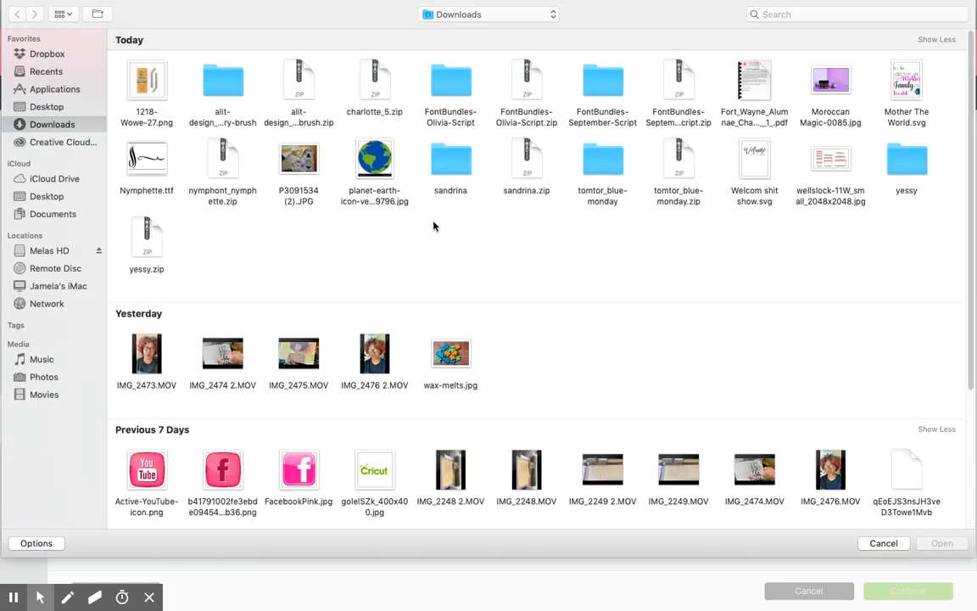
pyautogui.doubleClick(754, 161)
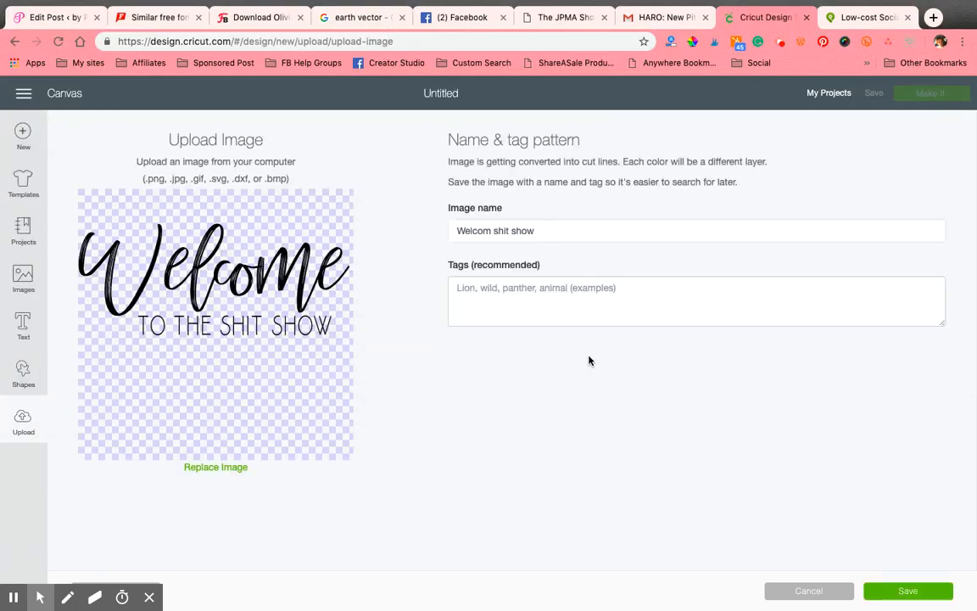
pyautogui.click(878, 585)
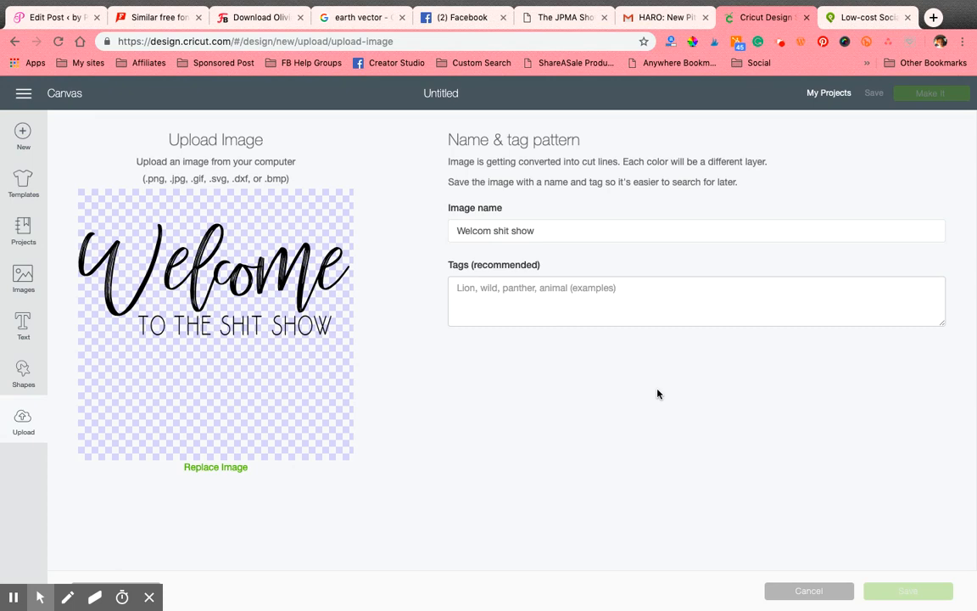
# Insert the uploaded Welcome lettering onto the canvas and enlarge it proportionally to about 14.7 by 6.05 inches.
pyautogui.click(134, 481)
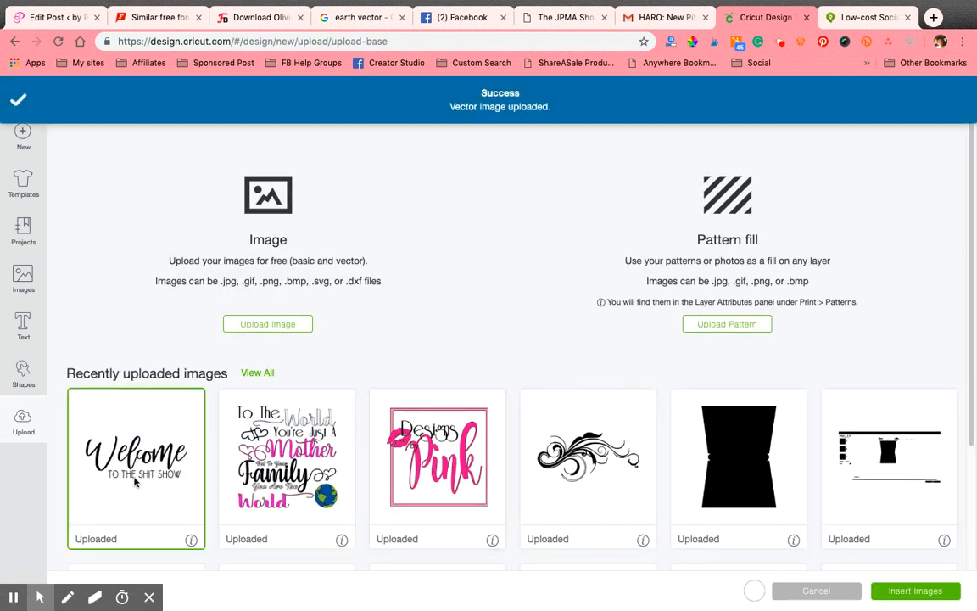
pyautogui.click(928, 594)
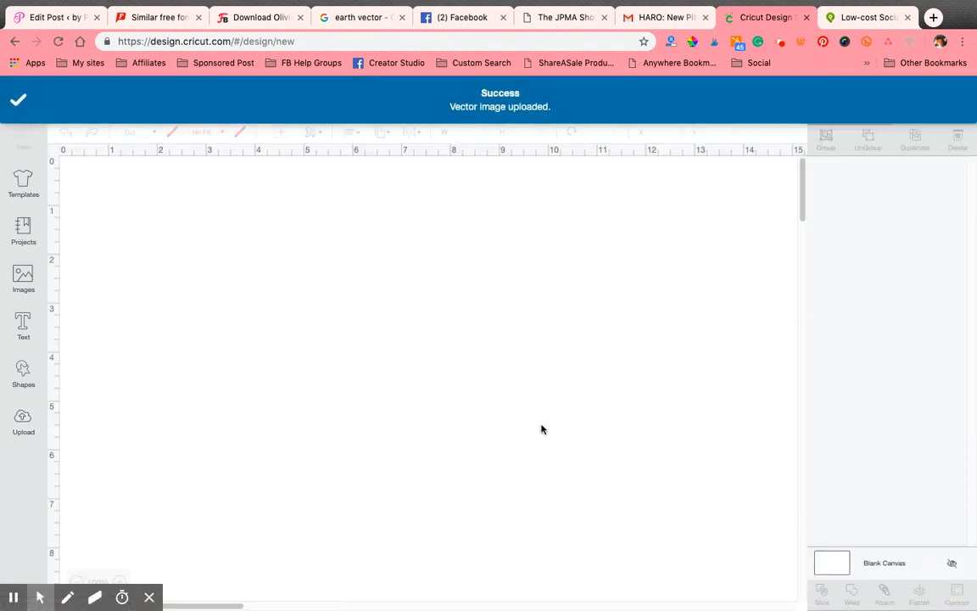
pyautogui.moveTo(434, 433); pyautogui.dragTo(267, 266)
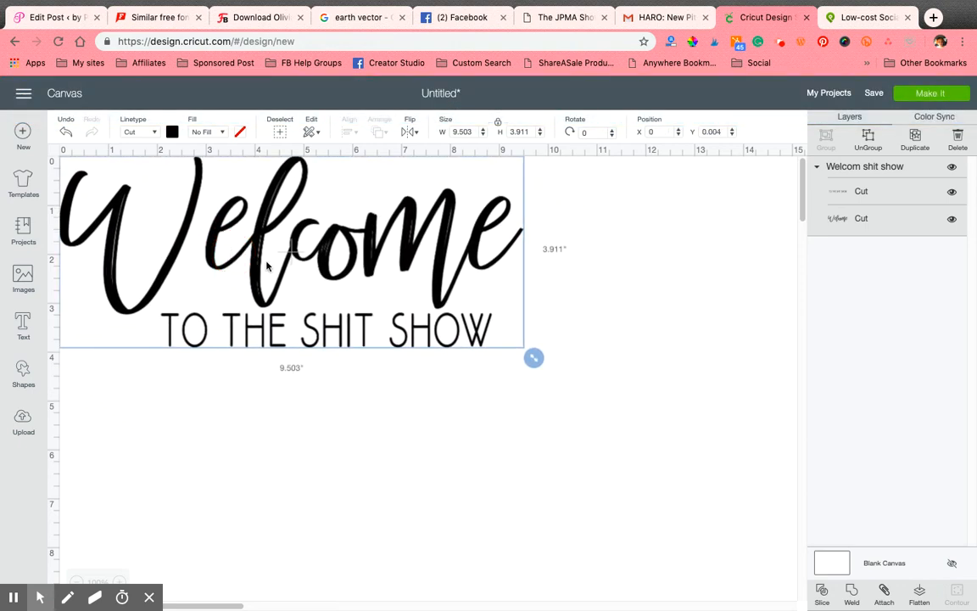
pyautogui.click(534, 362)
pyautogui.moveTo(534, 365); pyautogui.dragTo(825, 543)
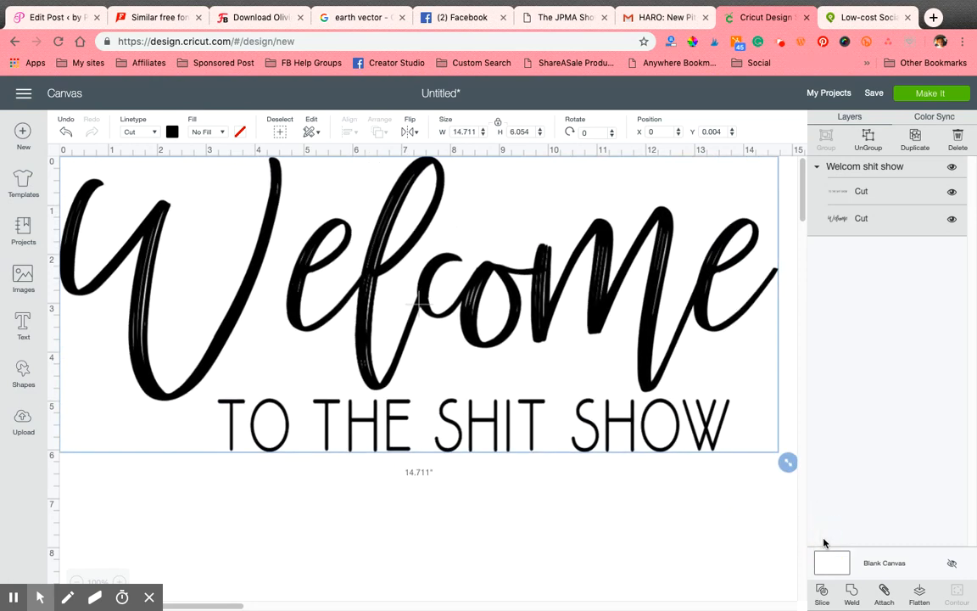
pyautogui.click(675, 501)
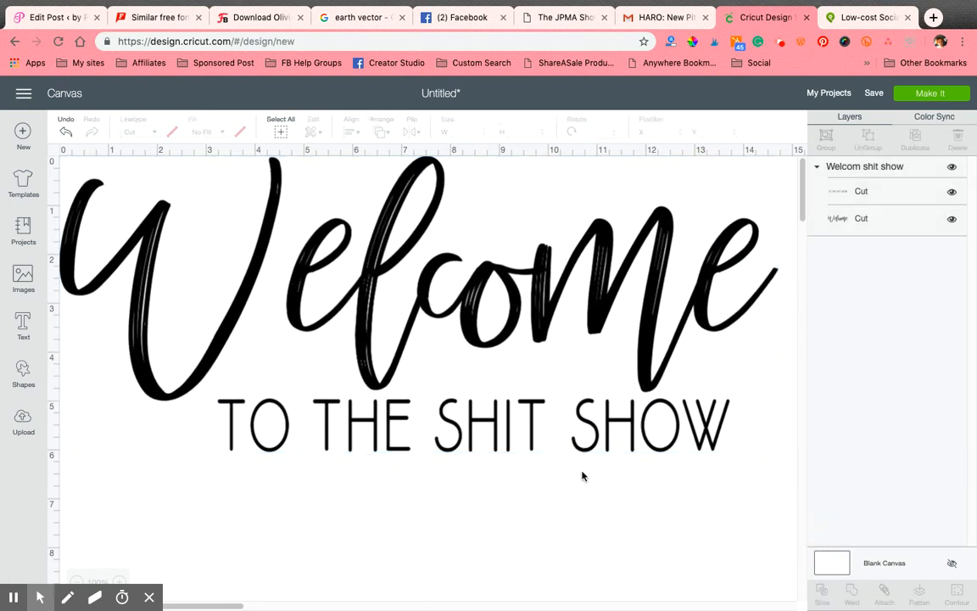